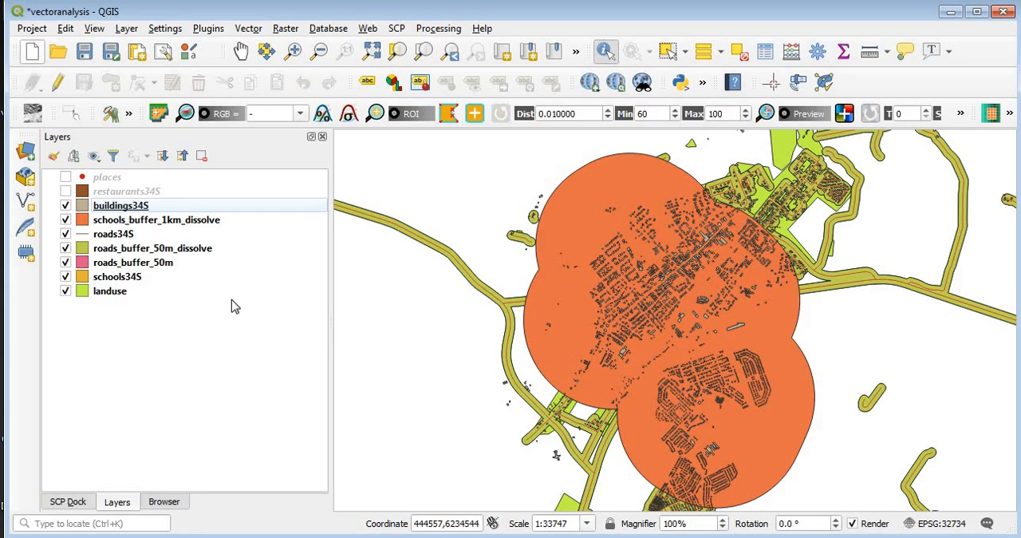
Step: Move the schools34S layer directly above schools_buffer_1km_dissolve and recolour that buffer's fill light blue (H 180°, S 69%, V 91%)
left_click(126, 281)
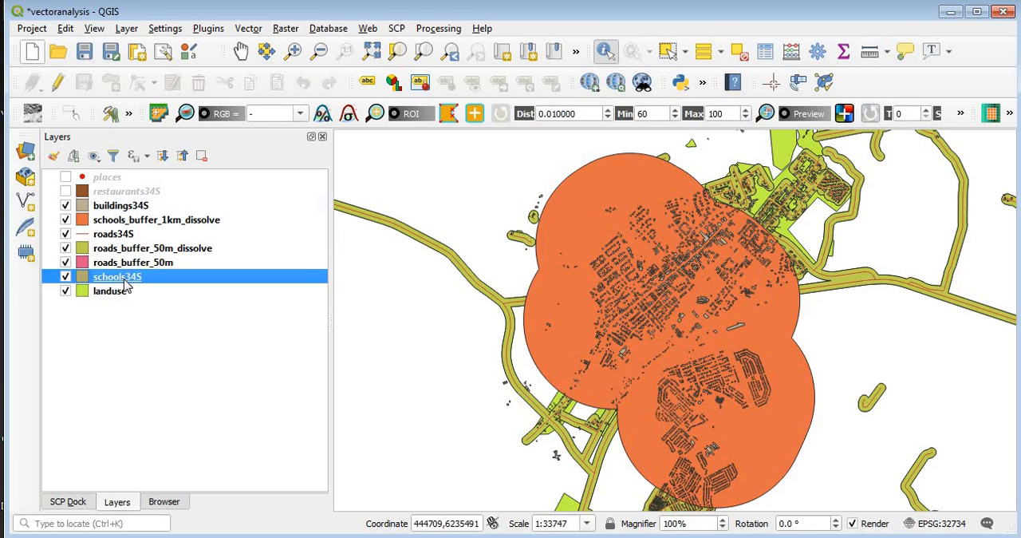
left_click_drag(125, 283, 125, 214)
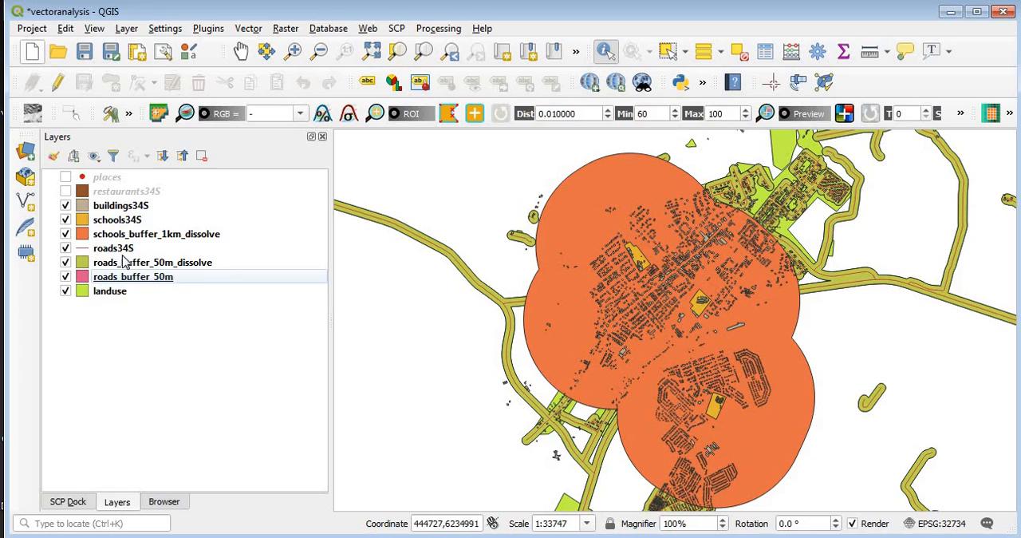
left_click(109, 236)
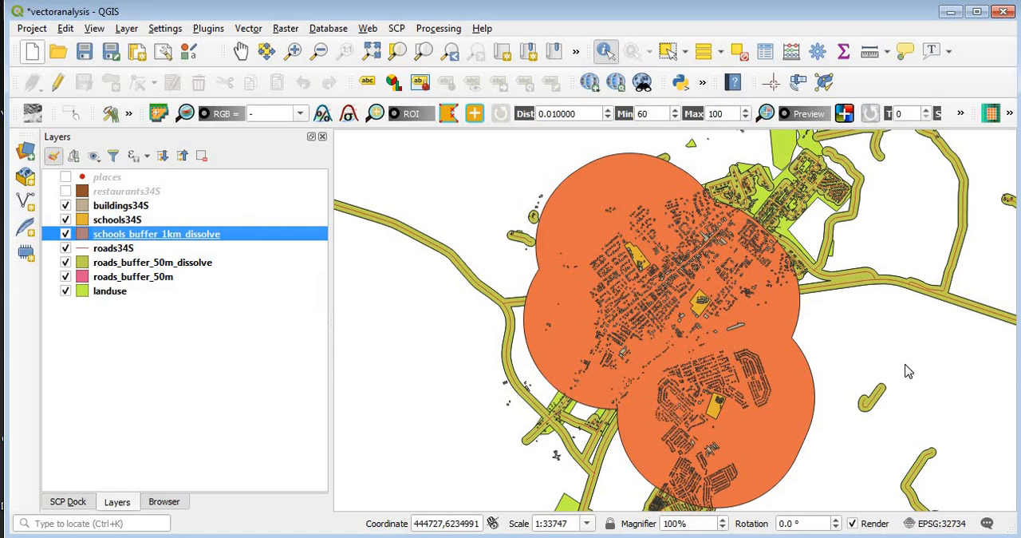
key("F7")
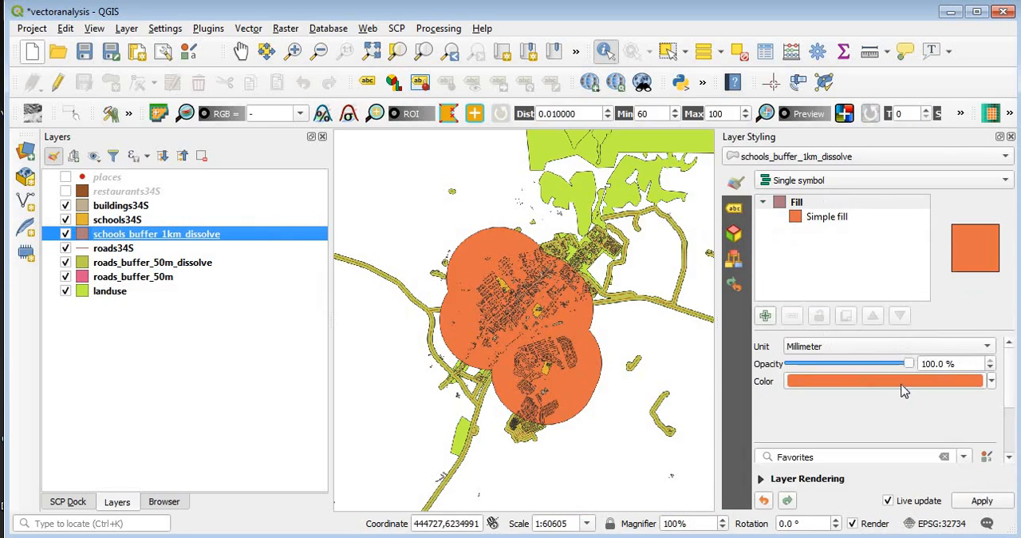
left_click(902, 387)
left_click(814, 314)
left_click_drag(814, 314, 813, 303)
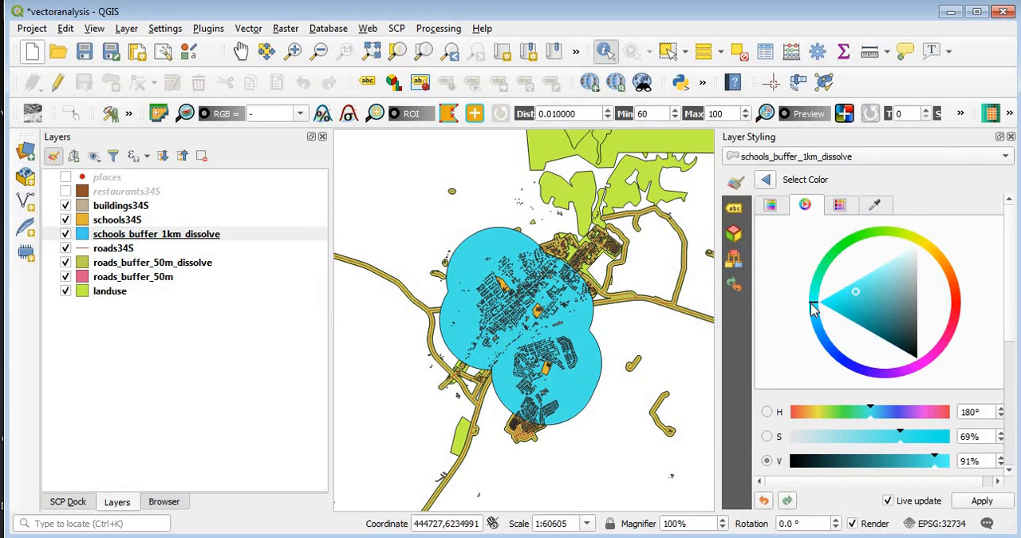
left_click(1011, 137)
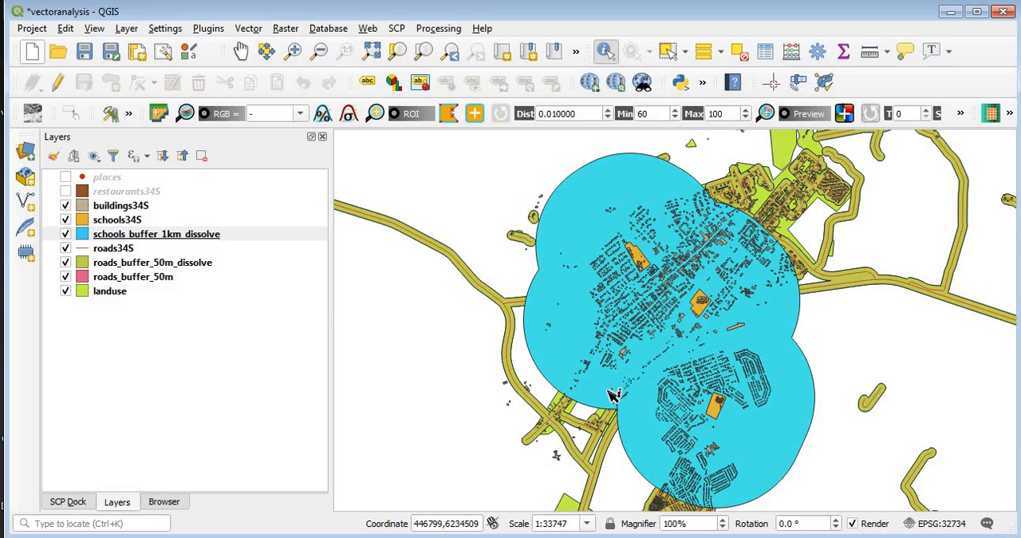
Step: Set up the Intersection vector overlay tool with schools_buffer_1km_dissolve as input layer and roads_buffer_50m_dissolve as overlay layer
left_click(241, 51)
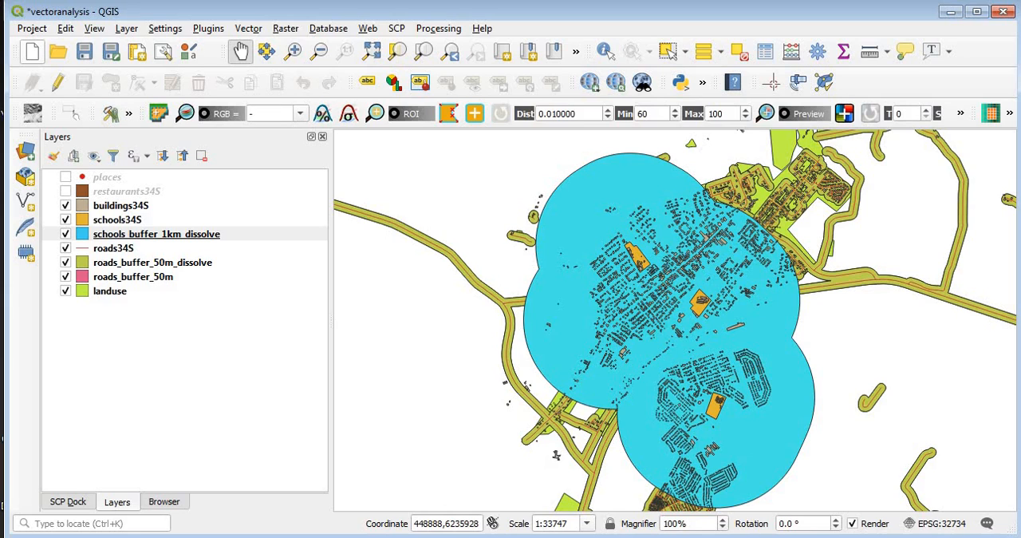
left_click(453, 31)
left_click(459, 53)
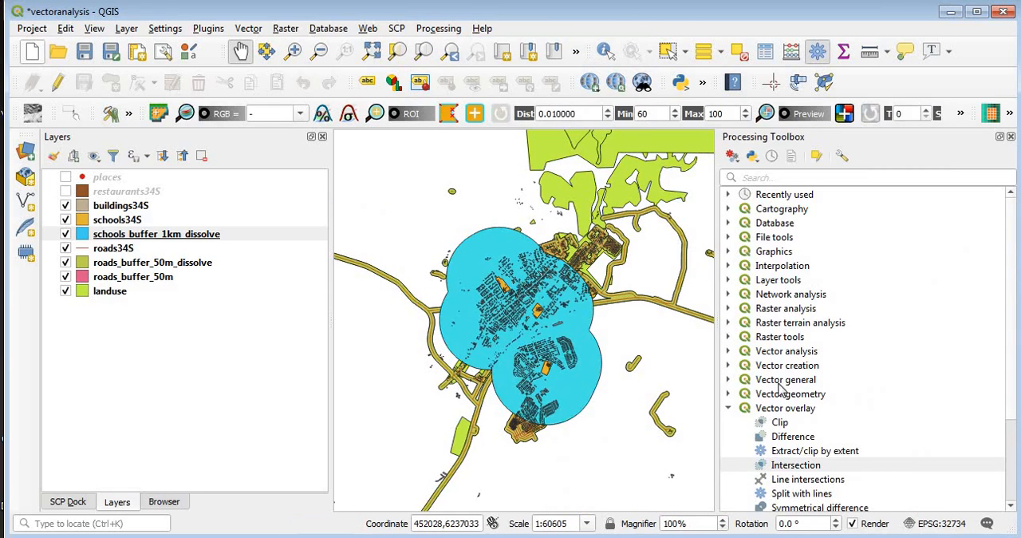
left_click(728, 409)
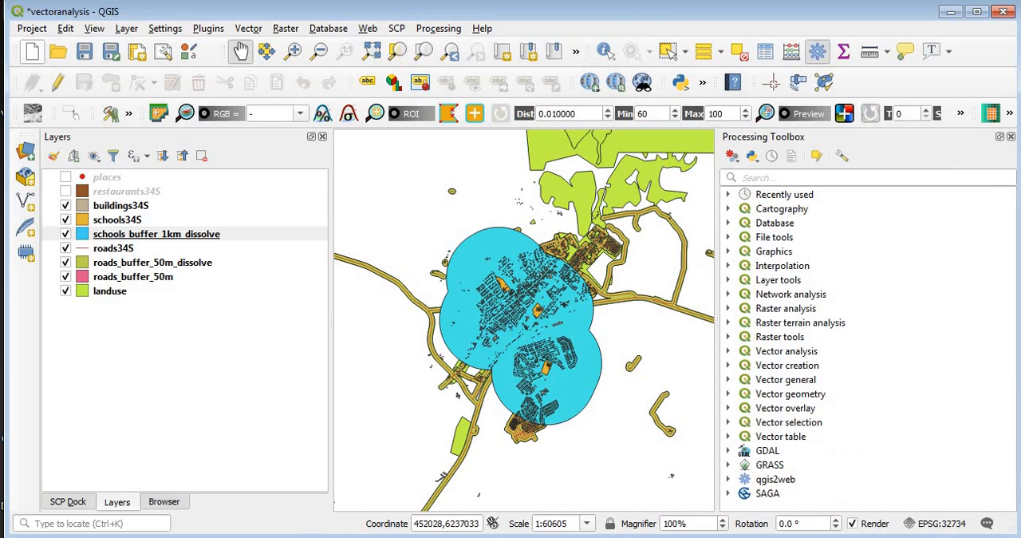
left_click(729, 410)
left_click(802, 466)
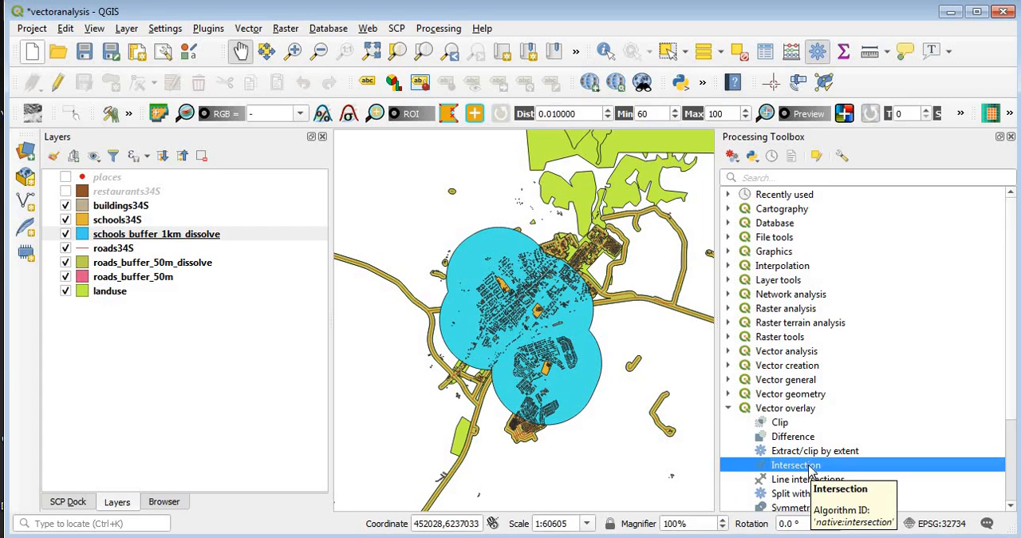
double_click(797, 465)
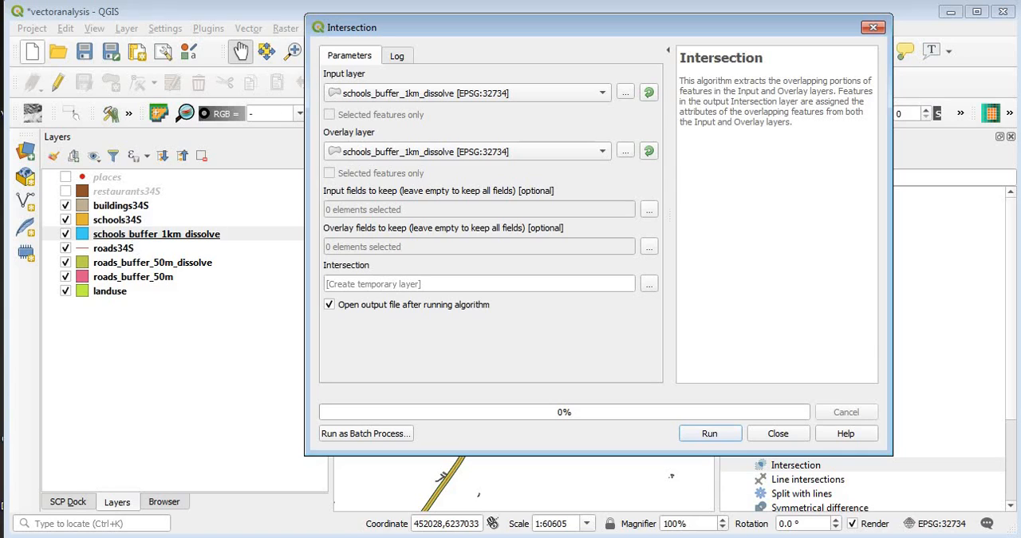
left_click(438, 96)
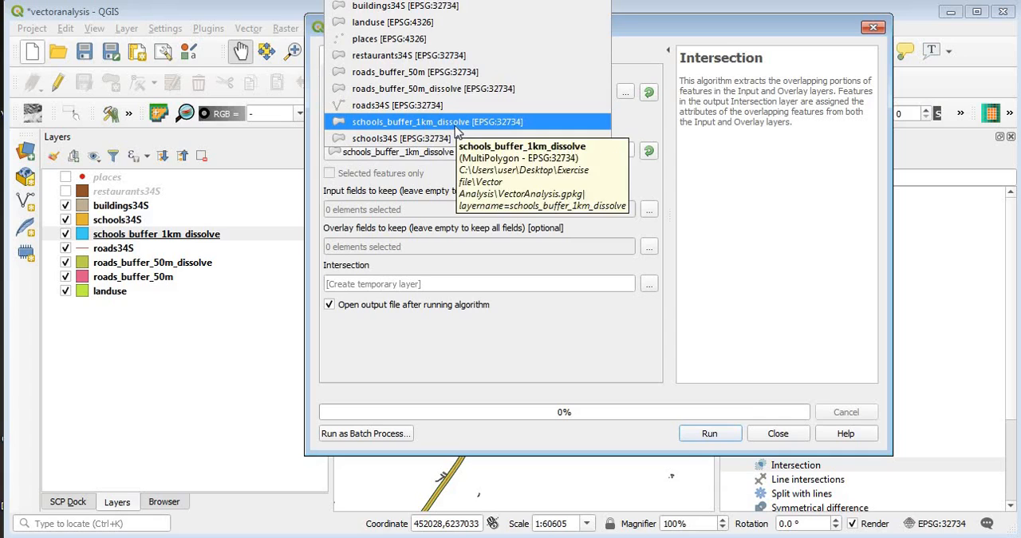
left_click(455, 127)
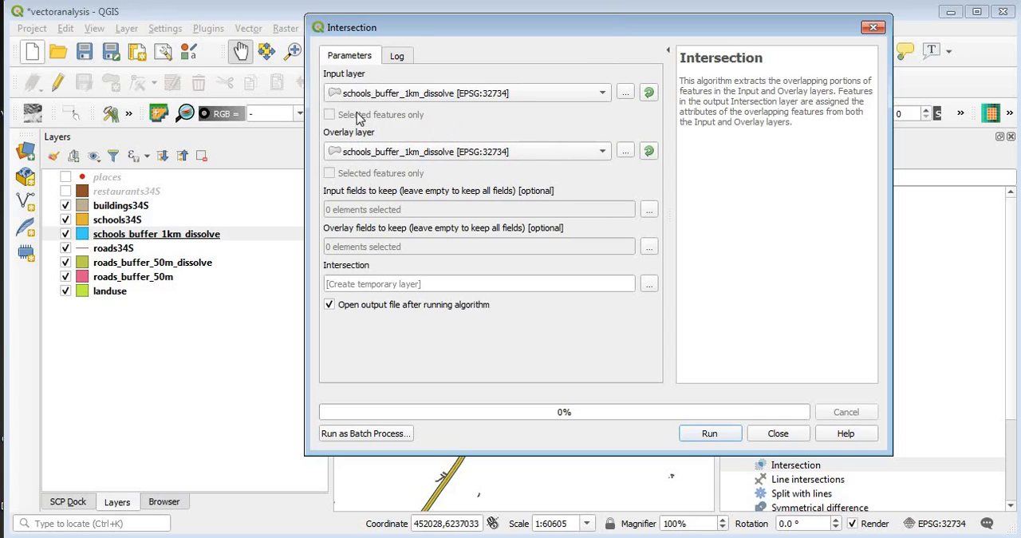
left_click(437, 153)
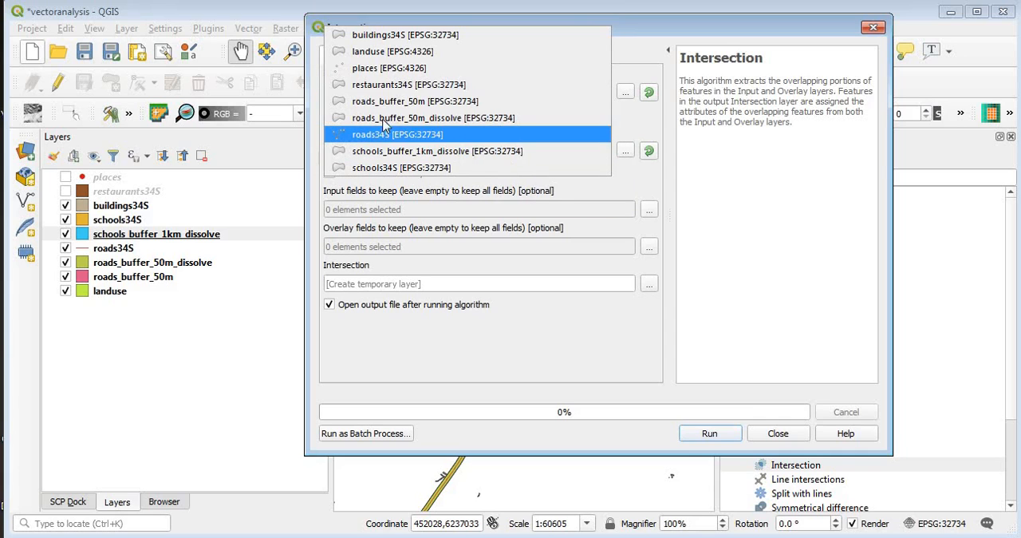
left_click(445, 120)
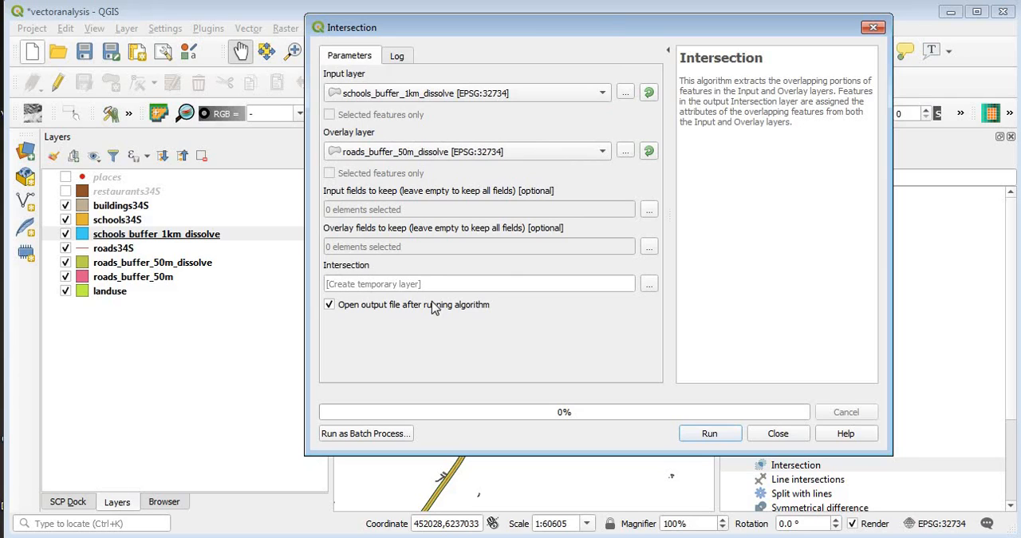
Step: Set the intersection output to a GeoPackage layer named roads_school_buffer_intersect in Vector_Analysis1.gpkg
left_click(650, 288)
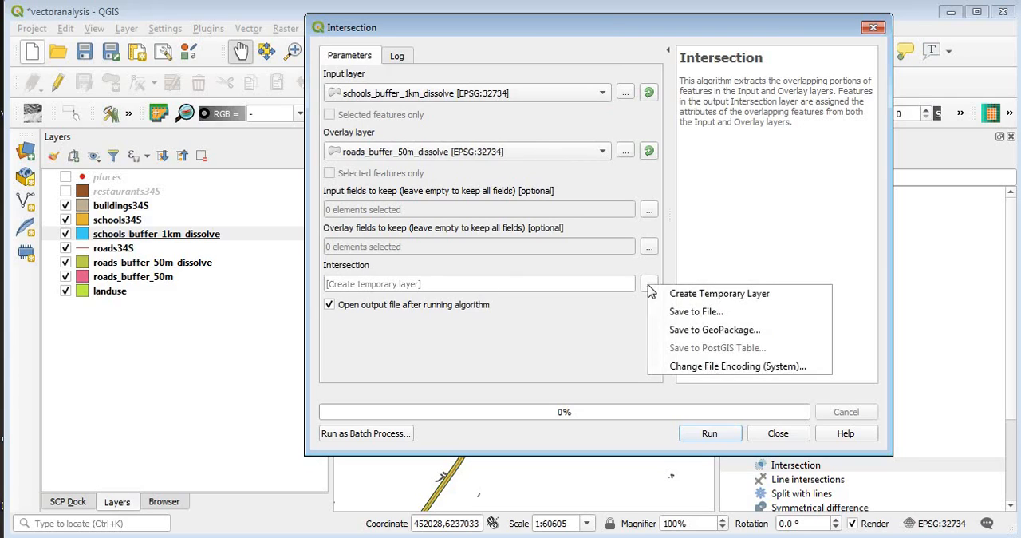
left_click(701, 336)
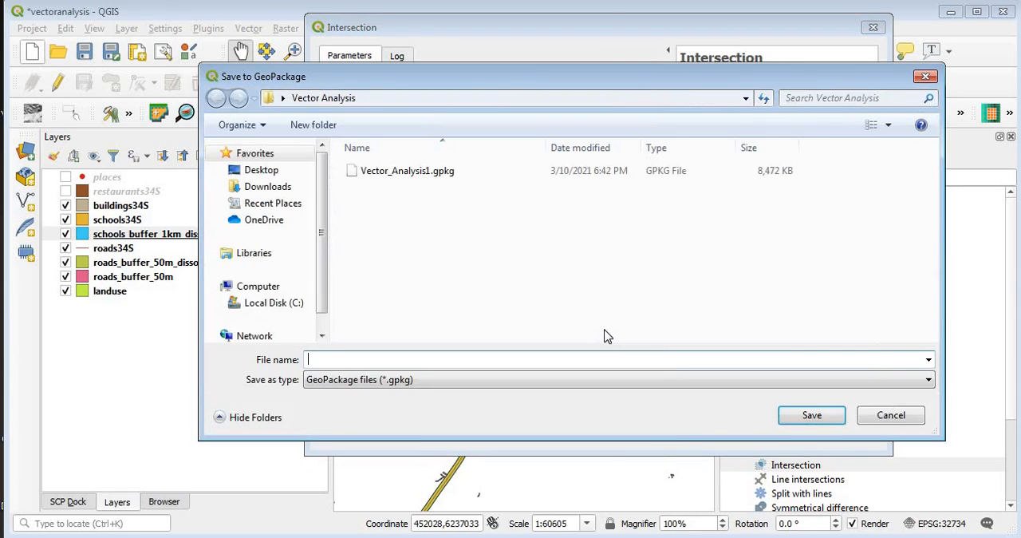
left_click(411, 174)
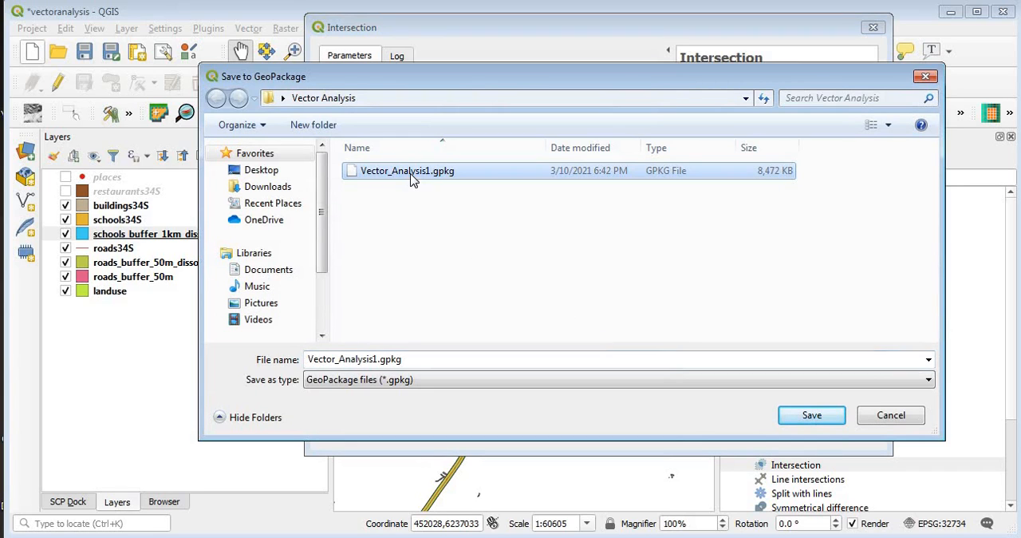
left_click(811, 415)
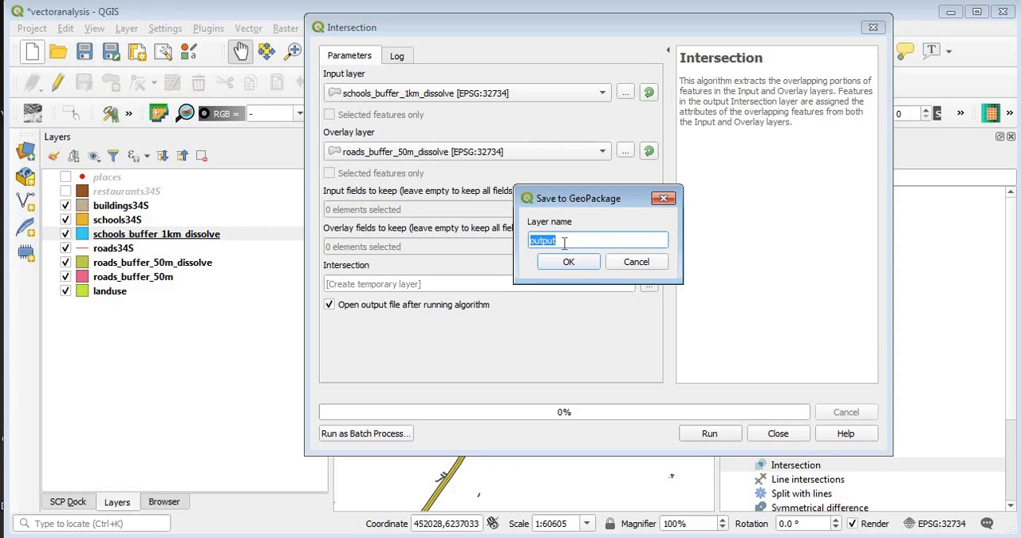
type("roads_school_buffer_")
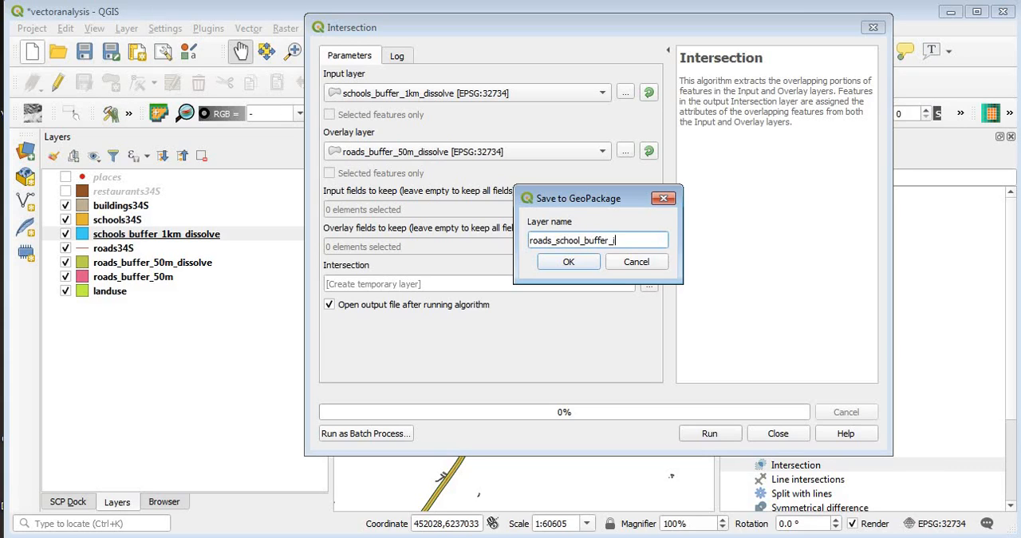
type("intersect")
left_click(568, 264)
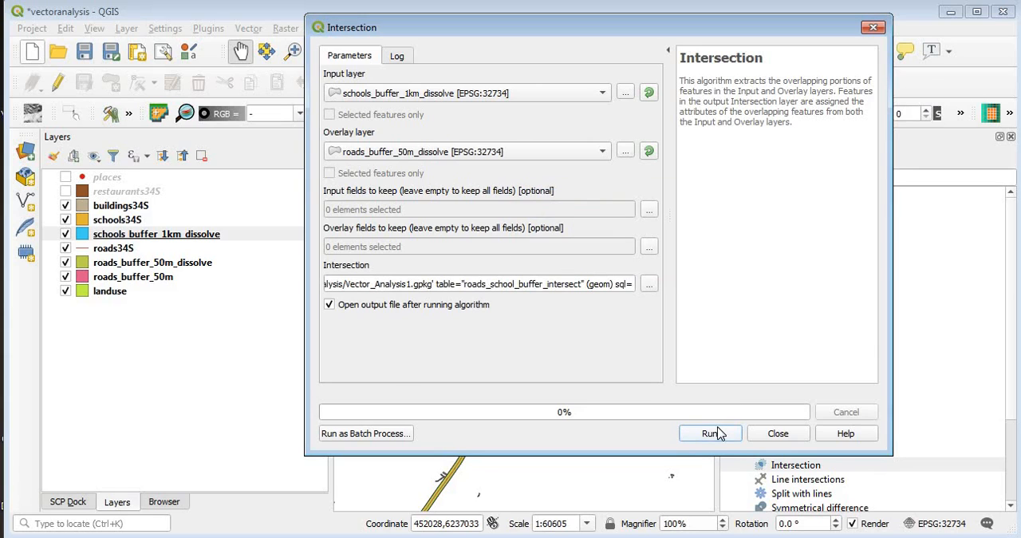
Step: Run the intersection of the school and road buffers, and close the tool and the Processing Toolbox
left_click(712, 434)
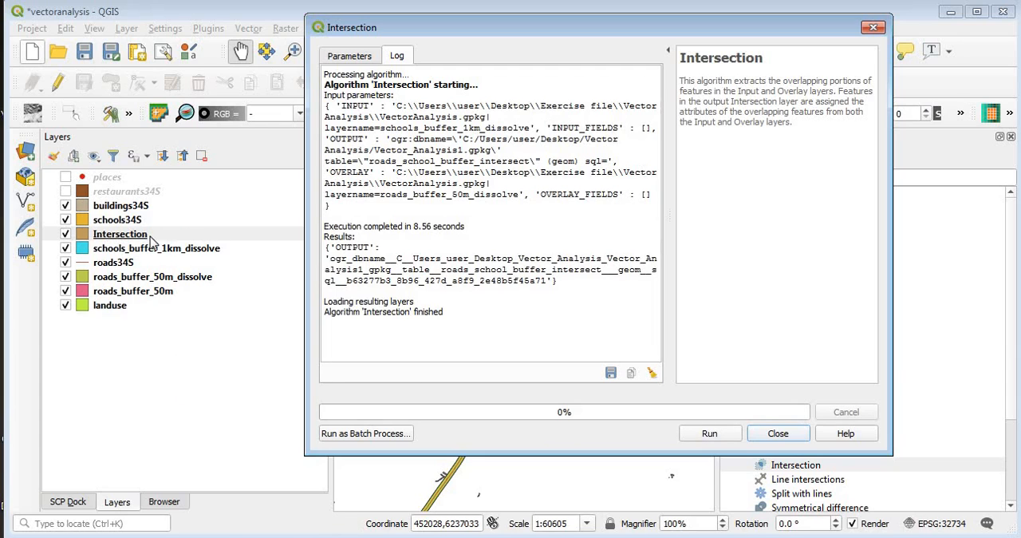
left_click(777, 435)
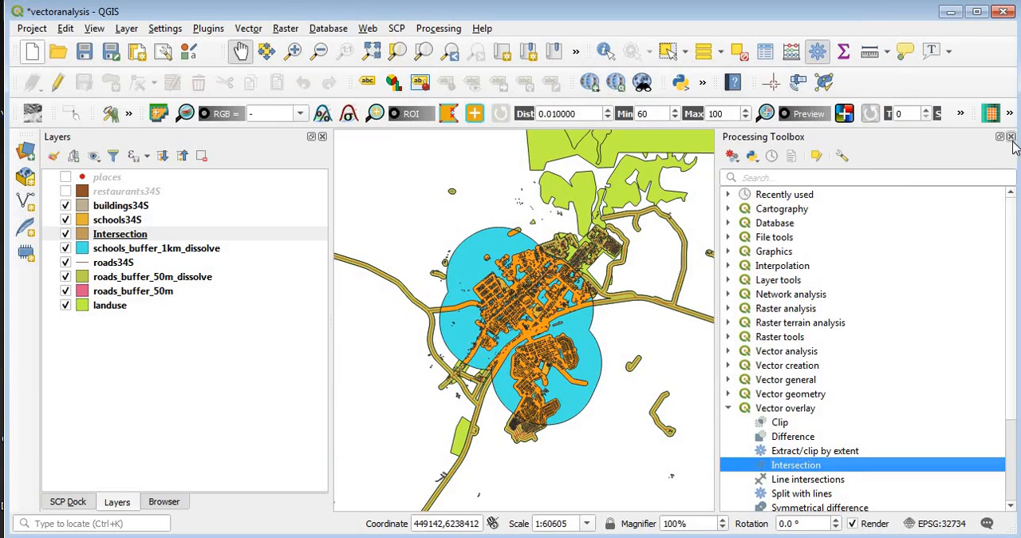
left_click(1010, 137)
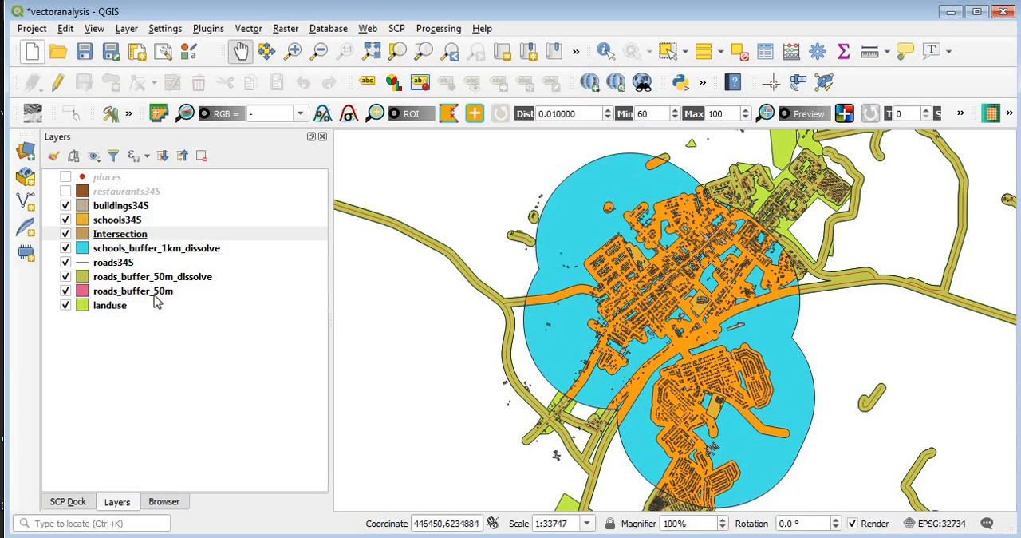
Step: Change the Intersection layer's fill colour to orange-red (H 8°, S 91%, V 100%)
left_click(93, 236)
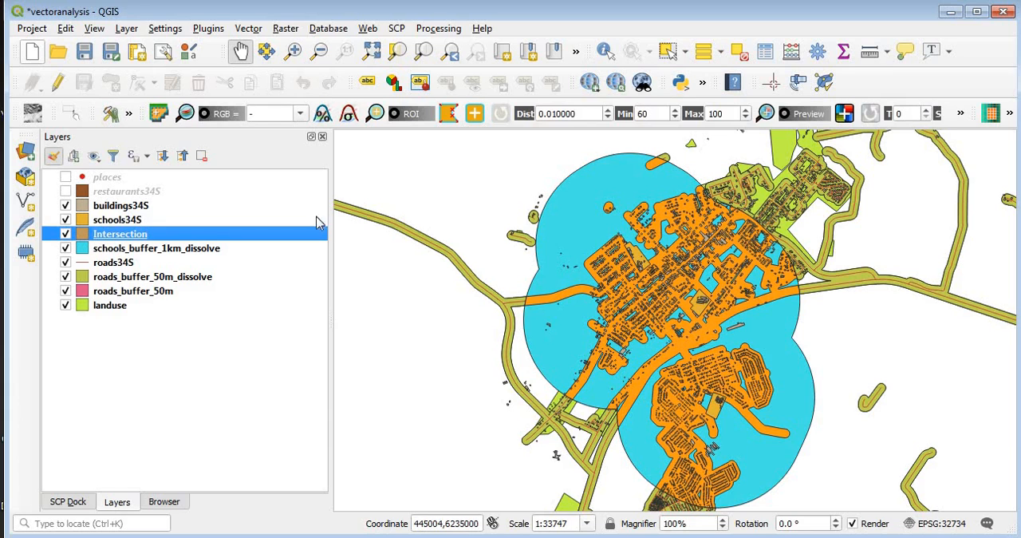
key("F7")
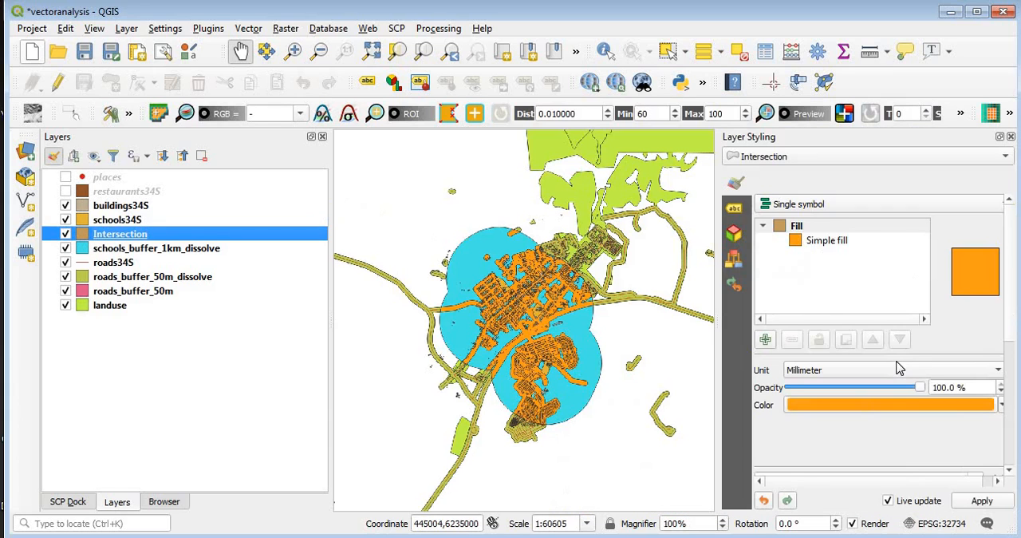
left_click(888, 383)
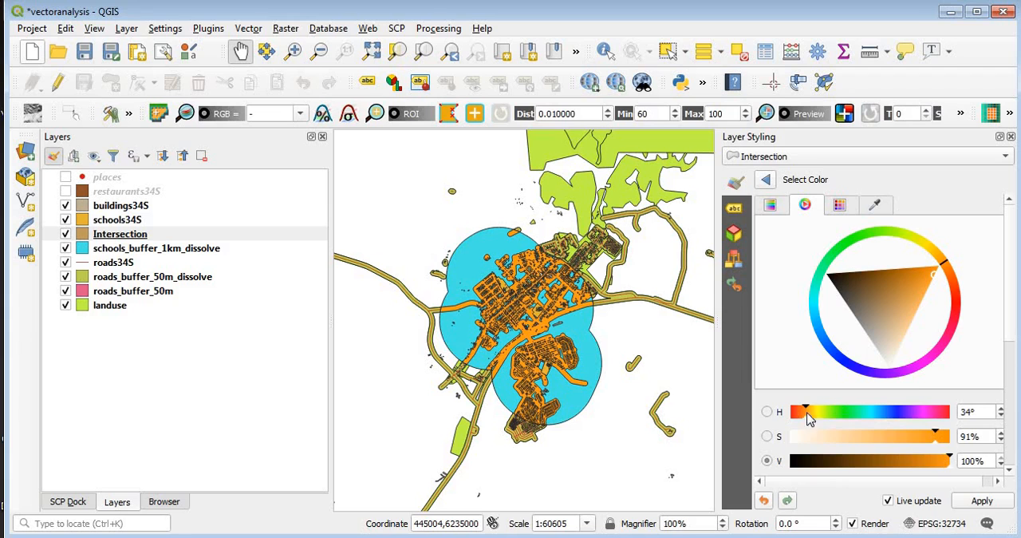
left_click(957, 292)
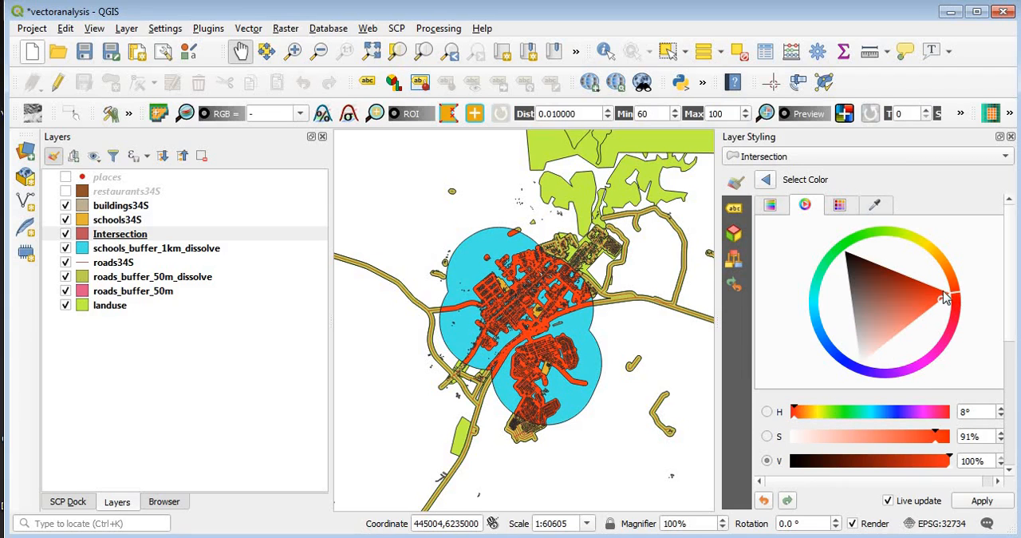
left_click(1011, 136)
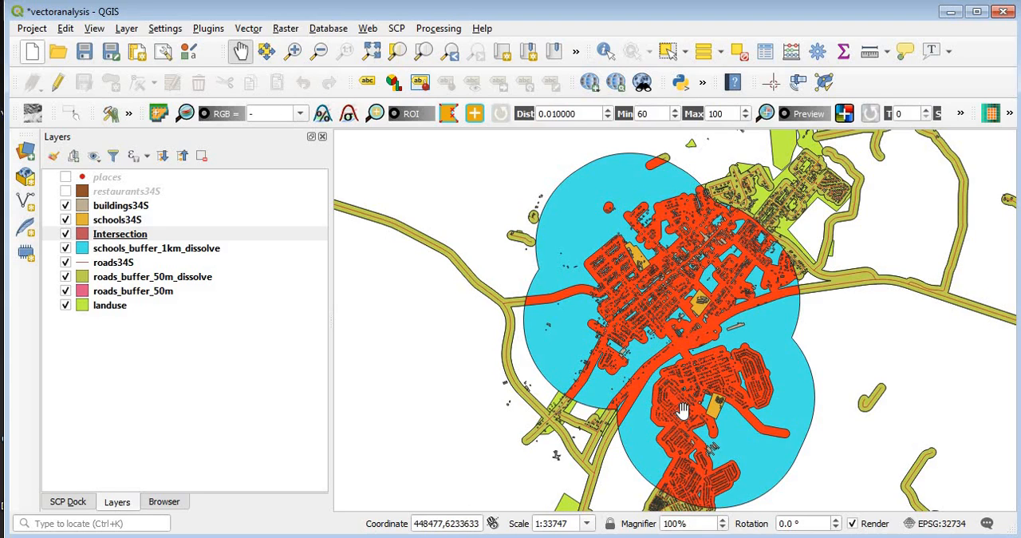
Step: Rename the Intersection layer as road_school_intersect
right_click(141, 233)
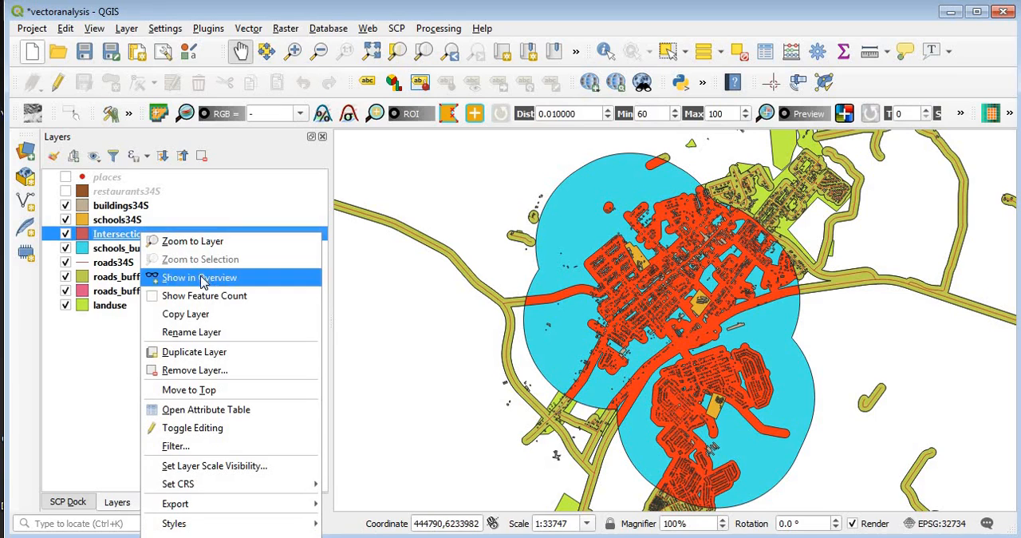
left_click(191, 331)
type("road_school")
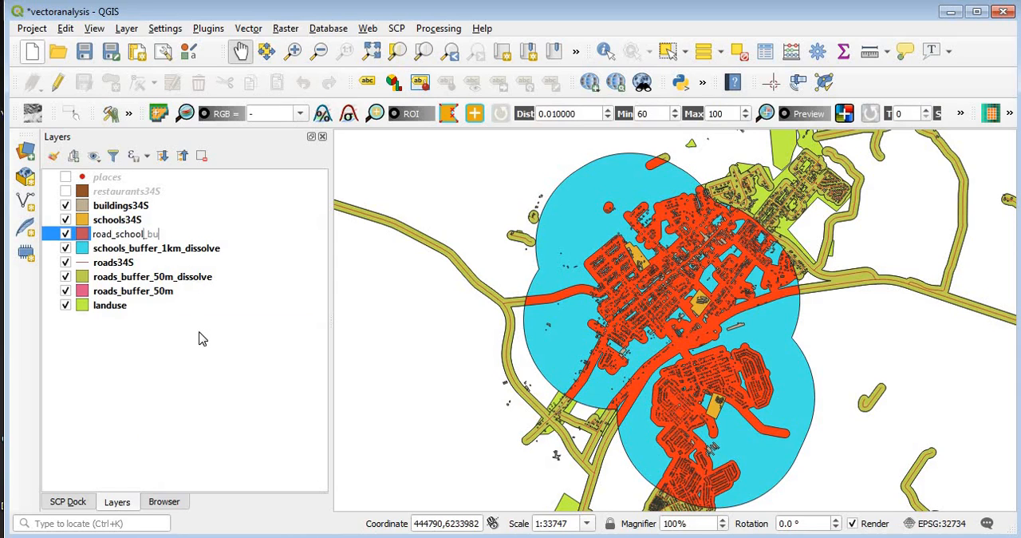
type("_bu")
key("BackSpace")
key("BackSpace")
key("Return")
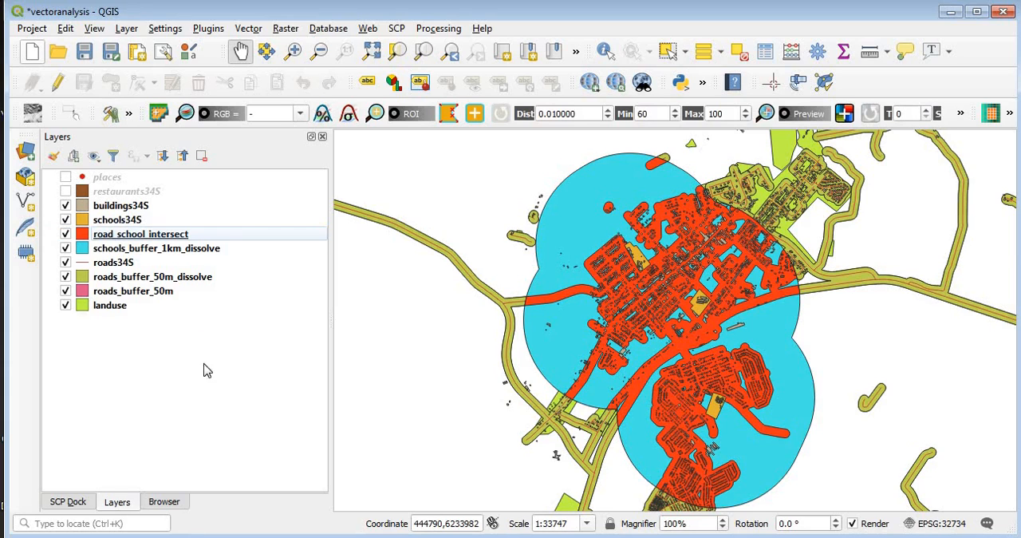
Step: Export the road_school_intersect layer to the existing VectorAnalysis.gpkg GeoPackage with the layer name road_school_intersect
right_click(207, 236)
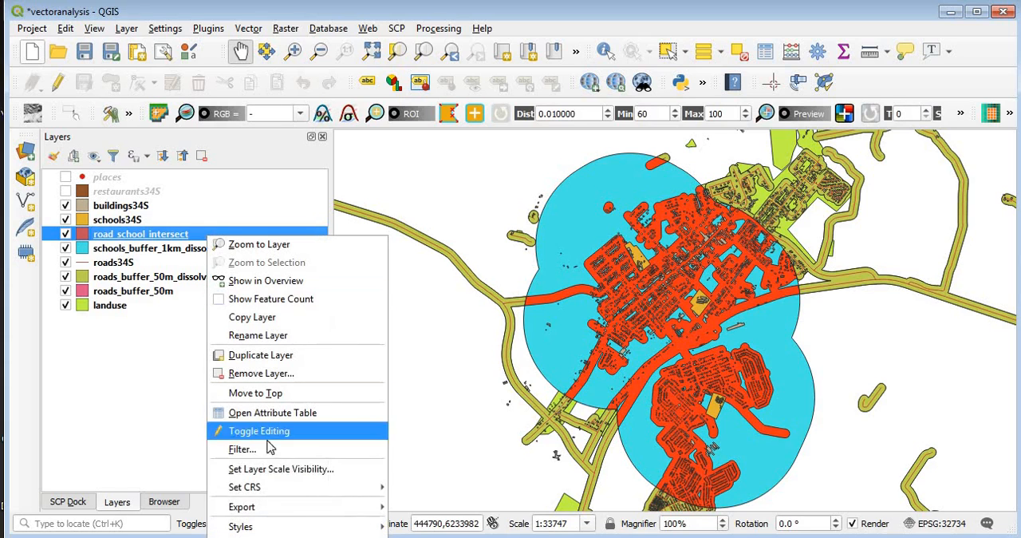
mouse_move(284, 509)
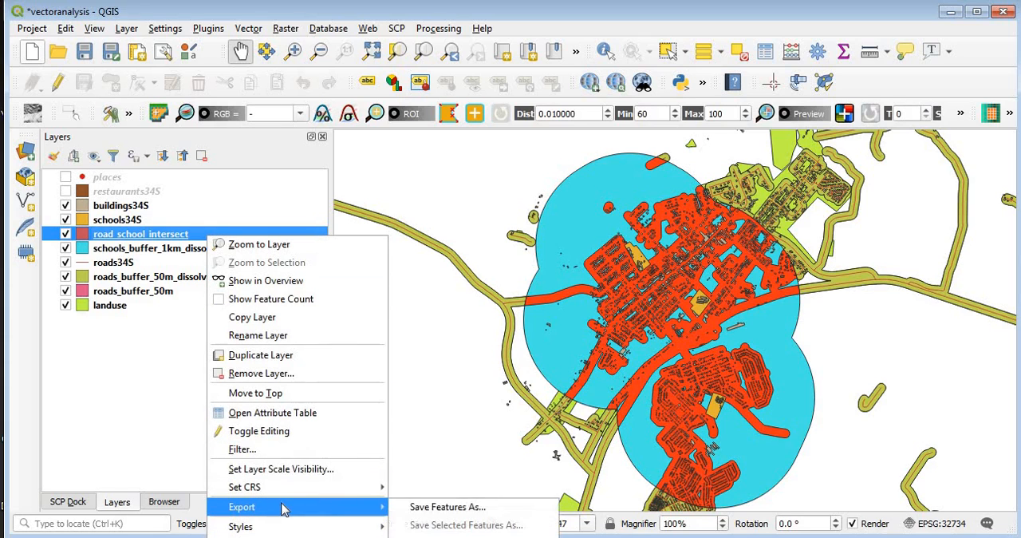
left_click(444, 515)
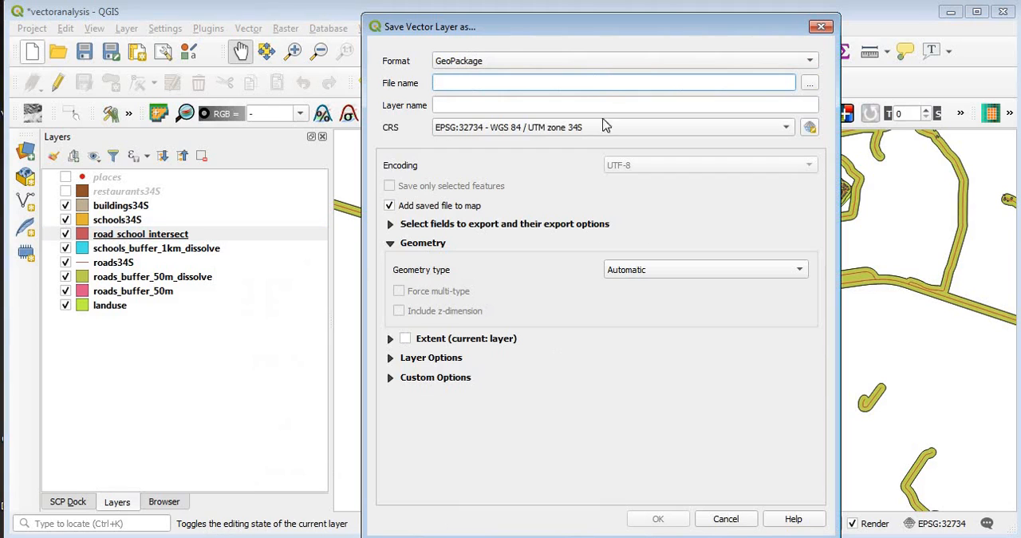
left_click(809, 83)
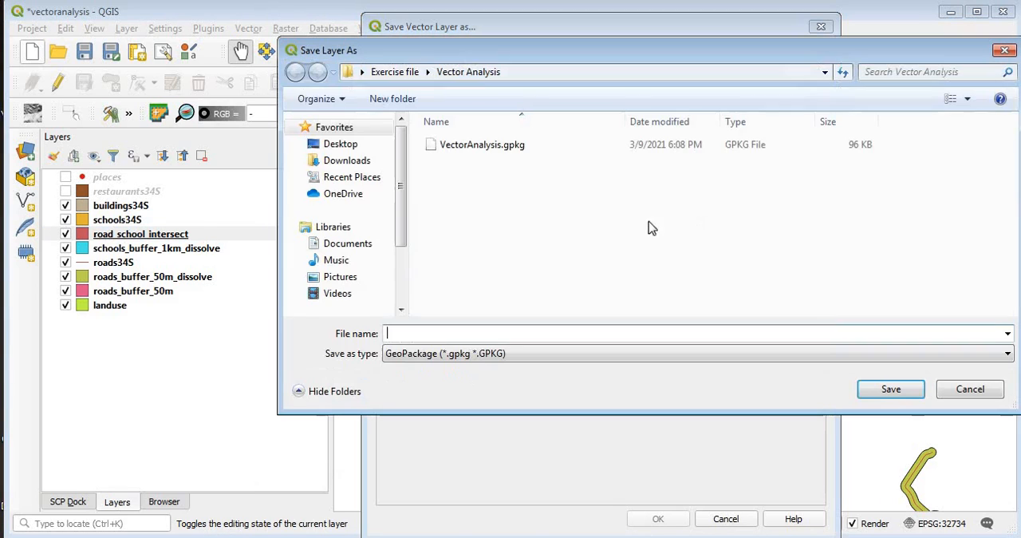
left_click(500, 150)
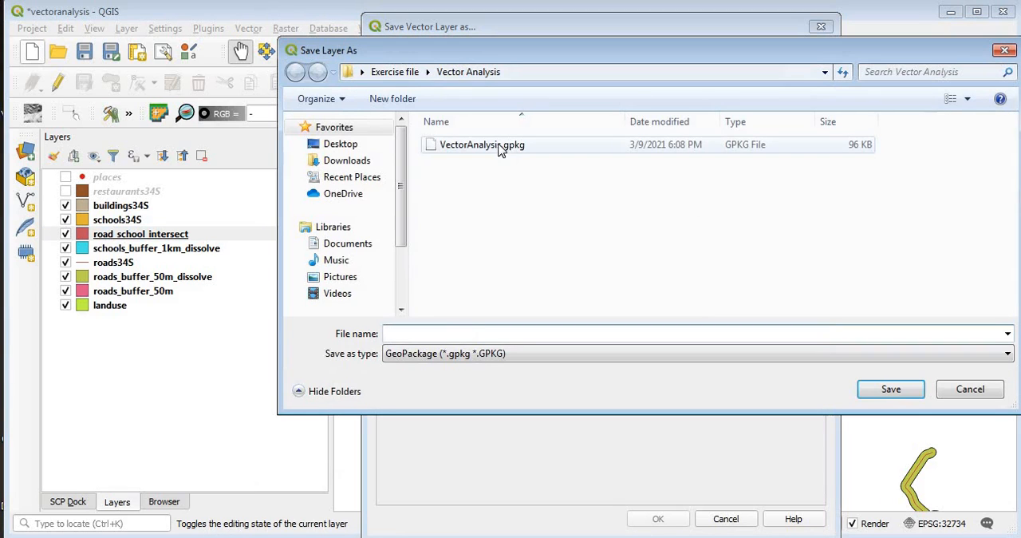
left_click(882, 391)
left_click_drag(494, 105, 424, 109)
type("r")
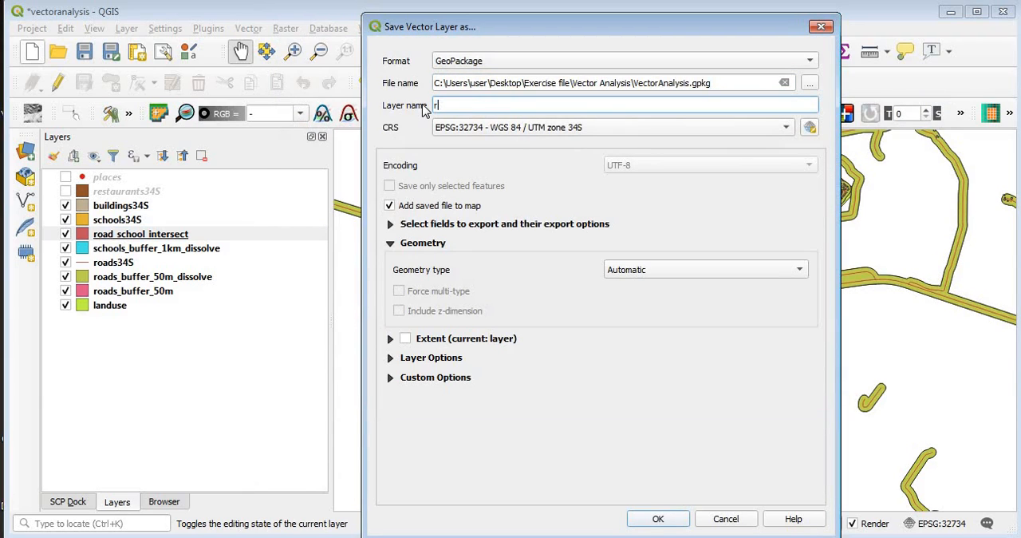
type("oad_school_intersect")
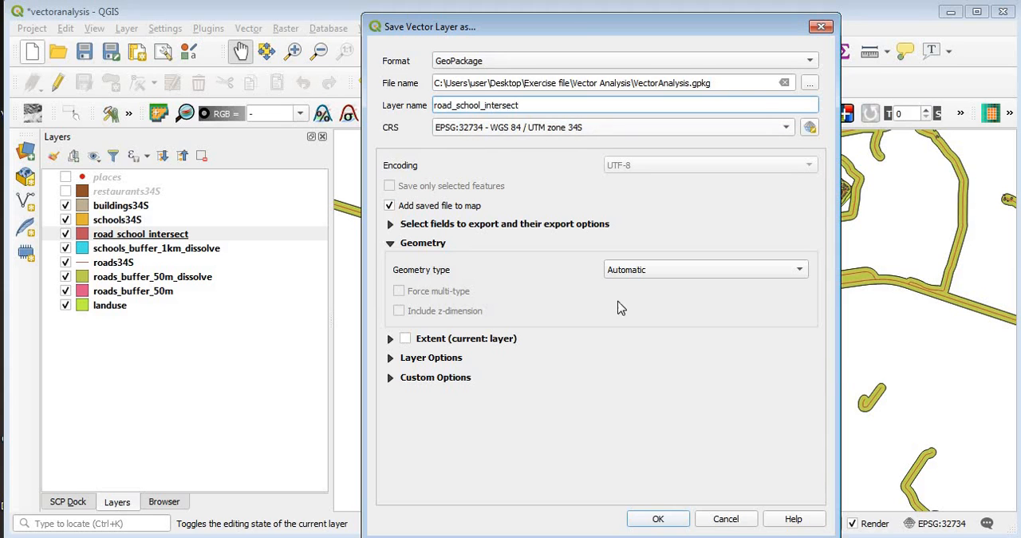
left_click(659, 519)
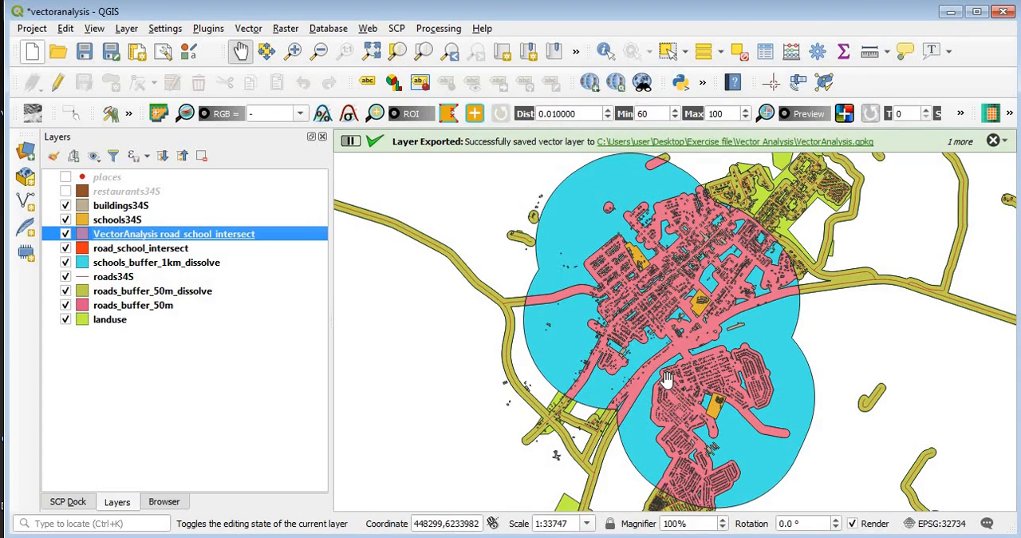
Step: Hide all layers below VectorAnalysis road_school_intersect, and turn roads34S and roads_buffer_50m_dissolve back on
left_click(67, 206)
left_click(66, 205)
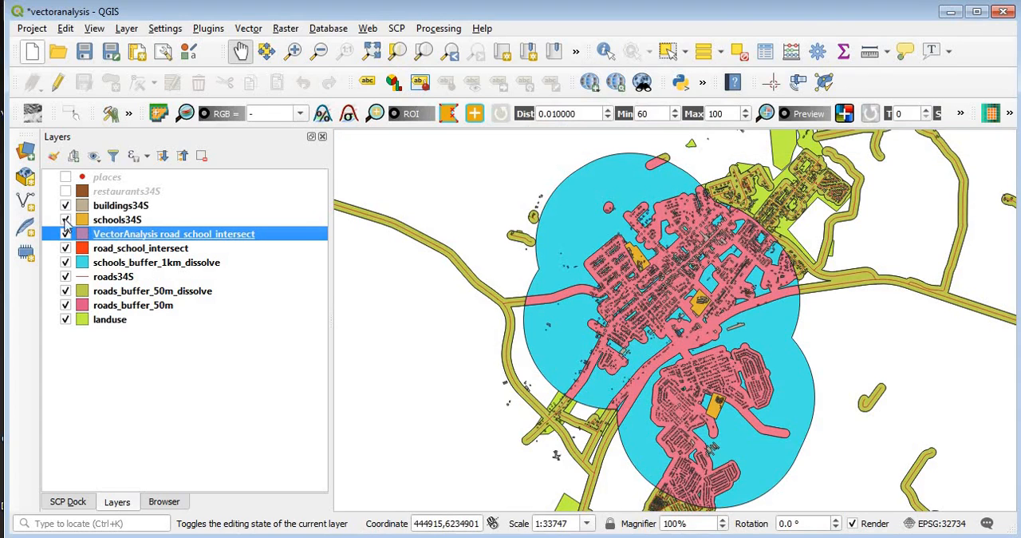
left_click(66, 248)
left_click(66, 262)
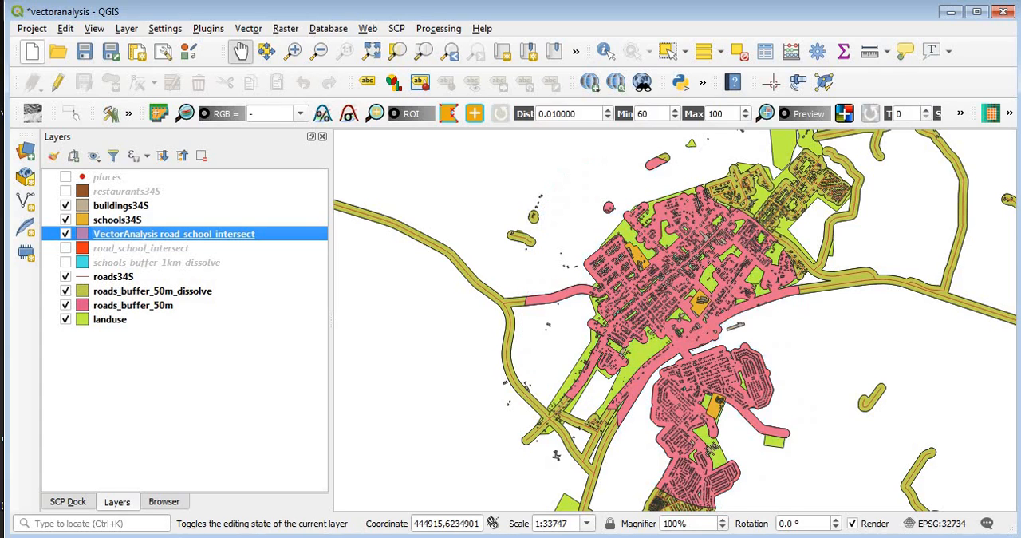
left_click(66, 276)
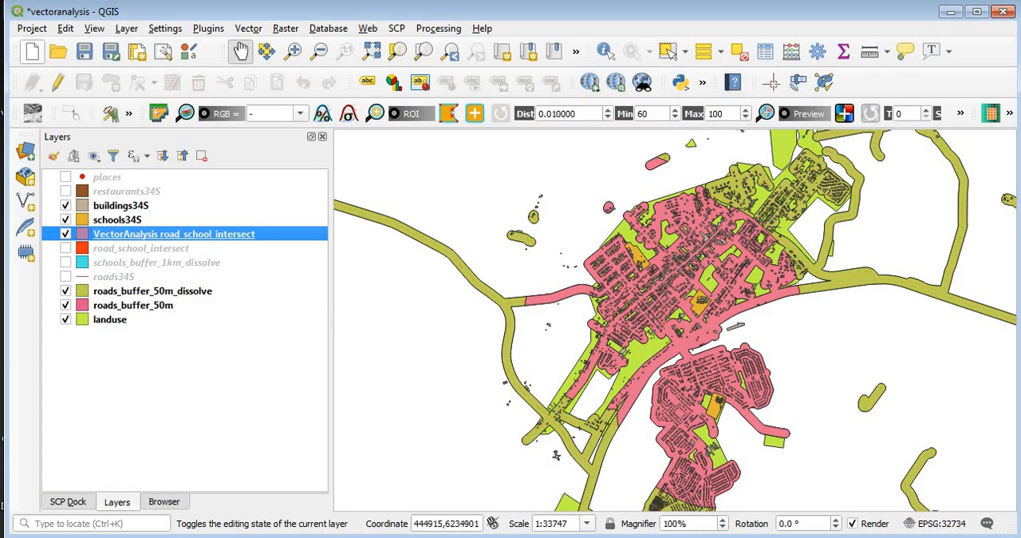
left_click(66, 291)
left_click(65, 305)
left_click(65, 319)
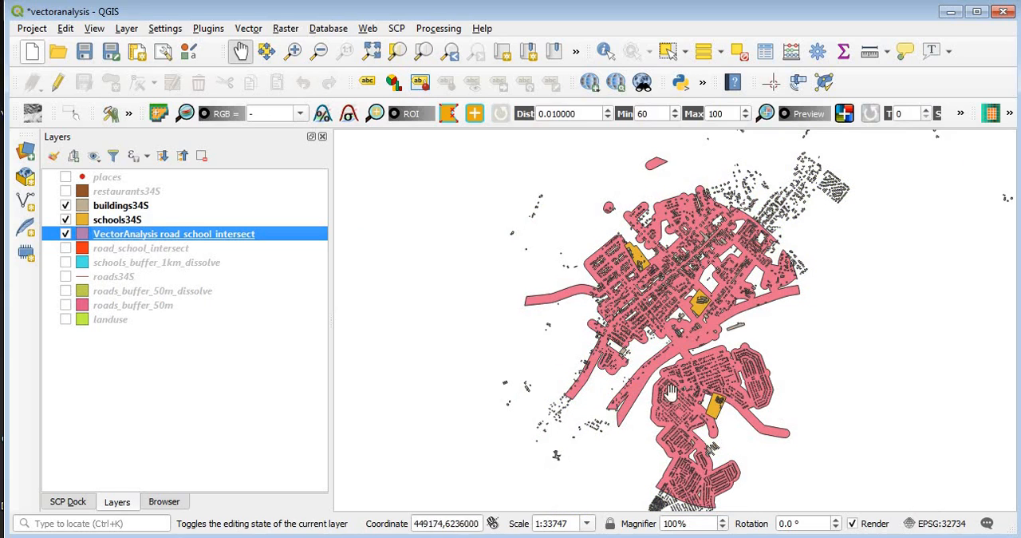
left_click(65, 277)
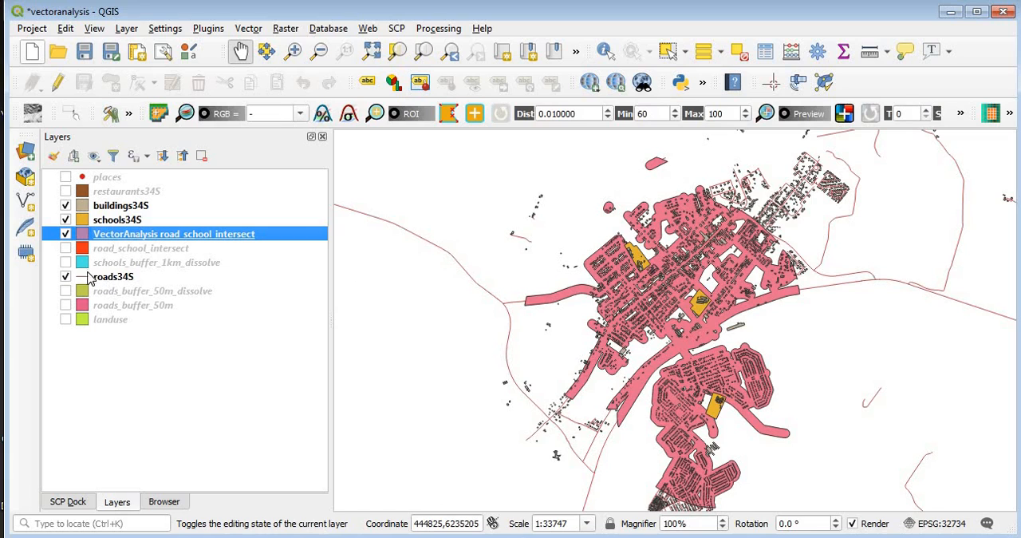
left_click(66, 291)
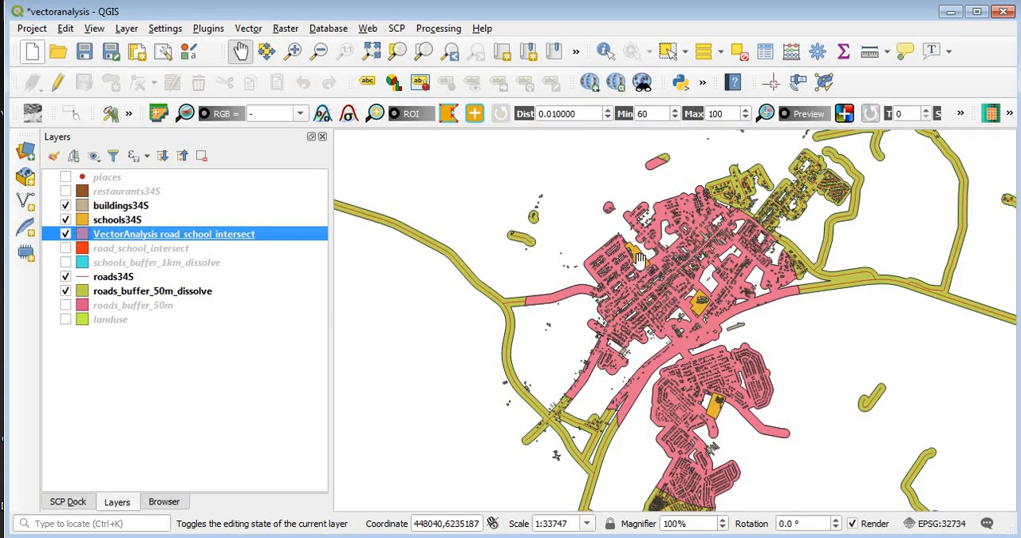
Step: Change the schools34S layer's fill colour to blue (H 226°, S 76%, V 90%) and close the styling settings
left_click(118, 219)
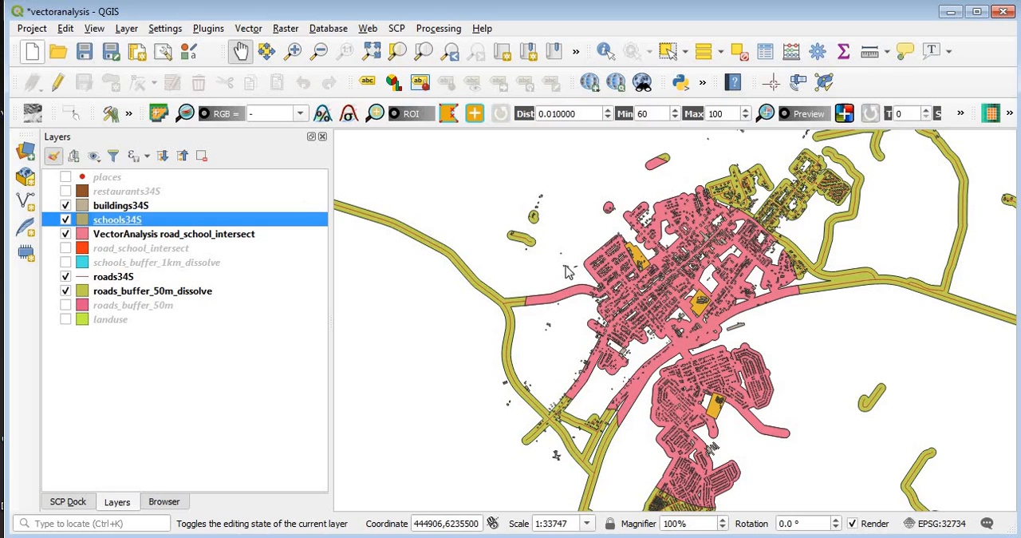
key("F7")
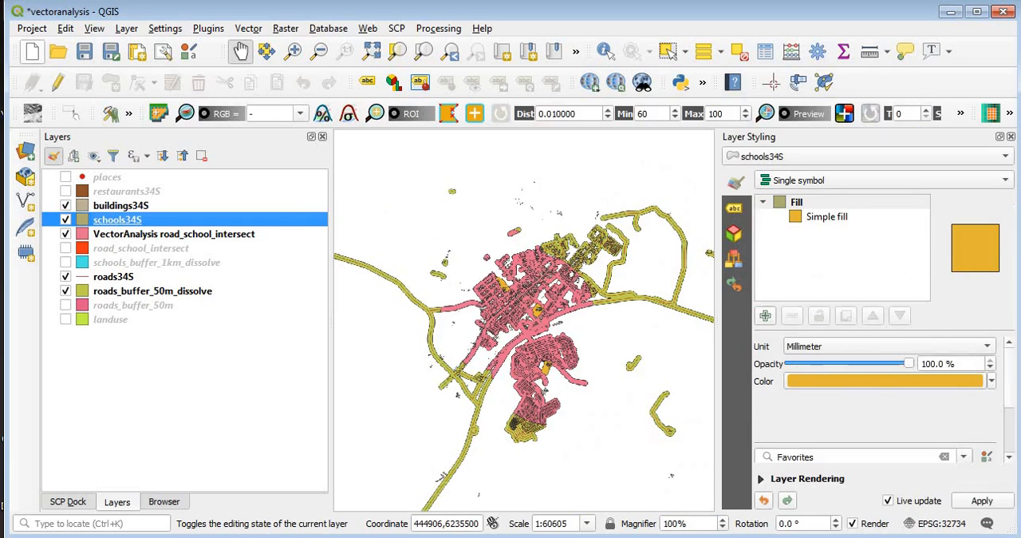
left_click(919, 388)
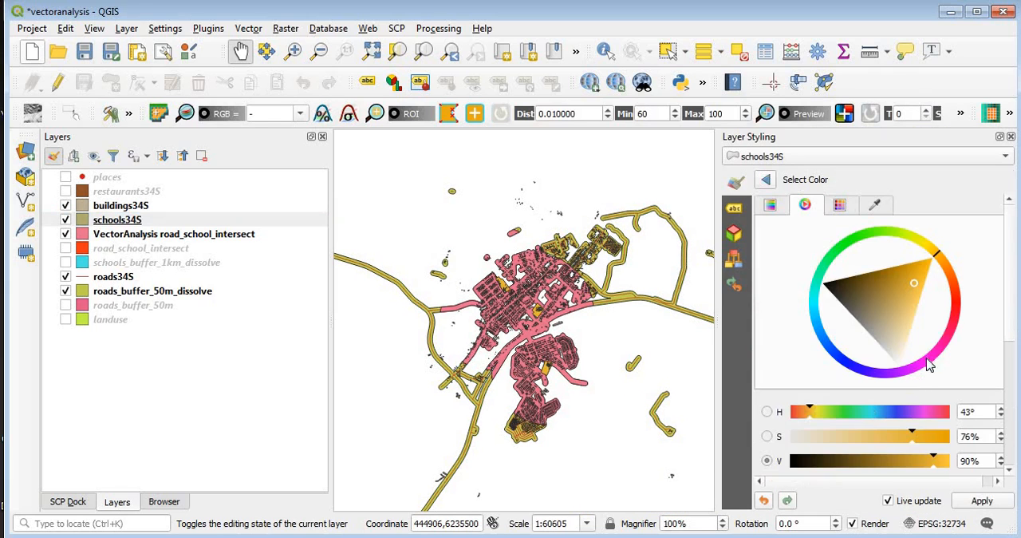
left_click(953, 309)
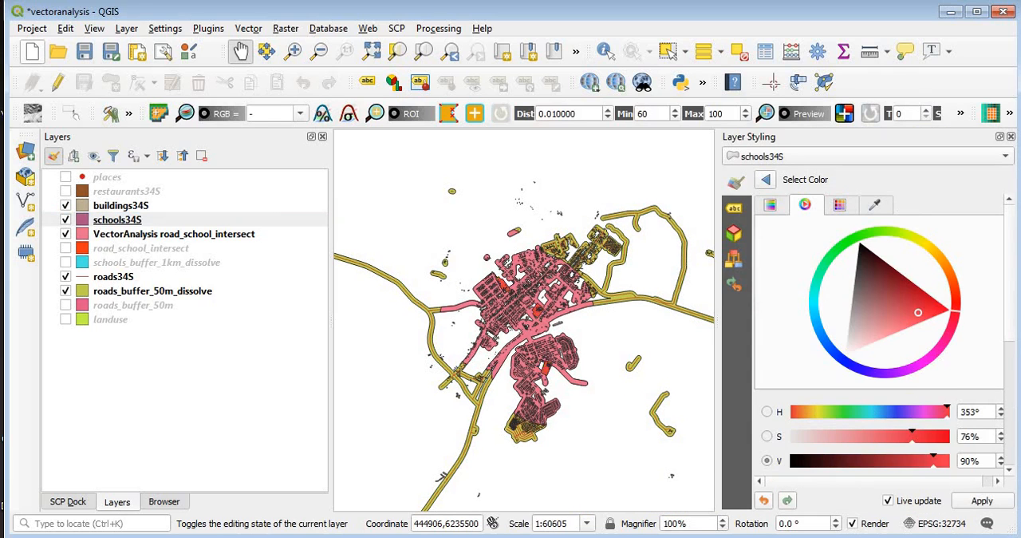
left_click(840, 359)
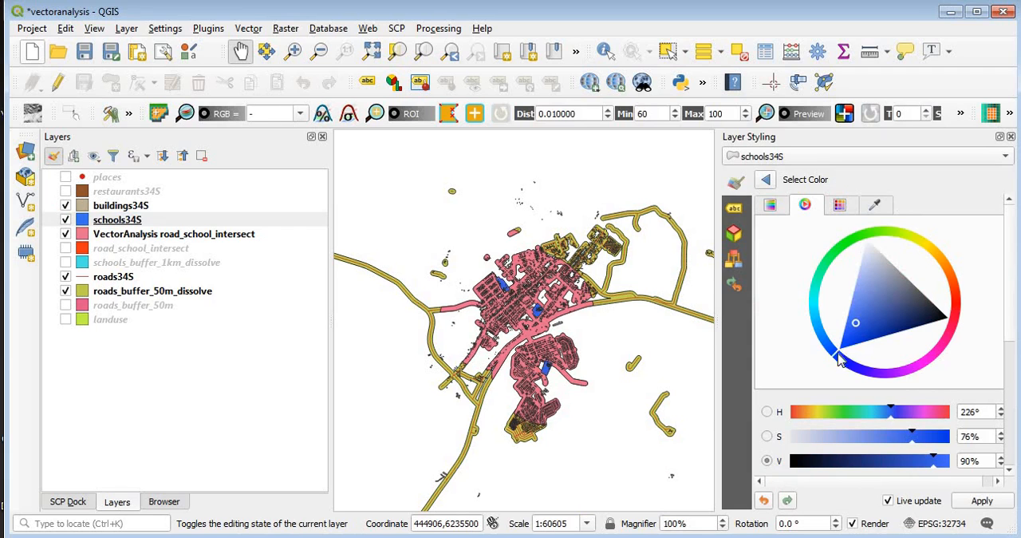
left_click(1010, 137)
scroll(662, 281, "up", 2)
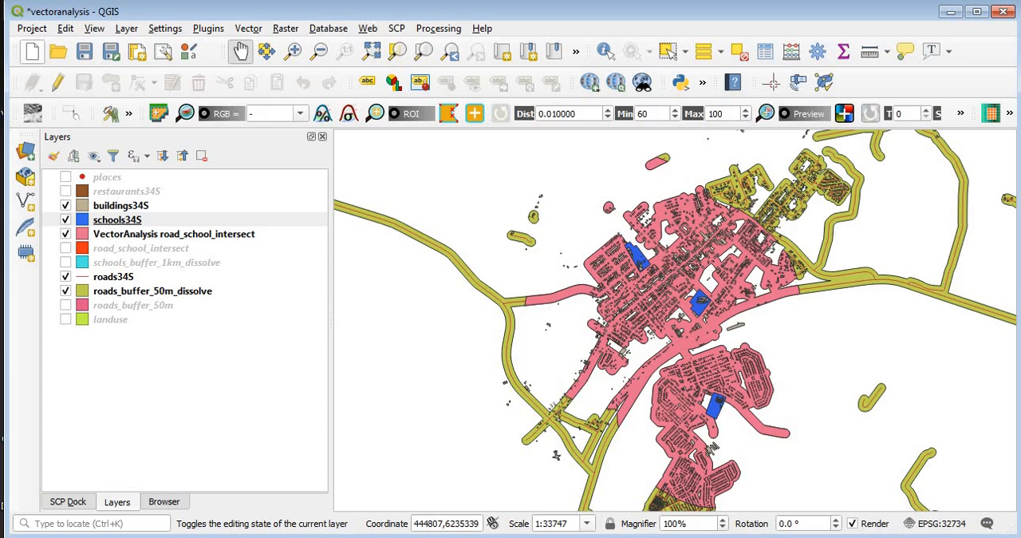
Step: Show the schools_buffer_1km_dissolve layer and remove the original road_school_intersect layer from the project
left_click(66, 248)
left_click(66, 263)
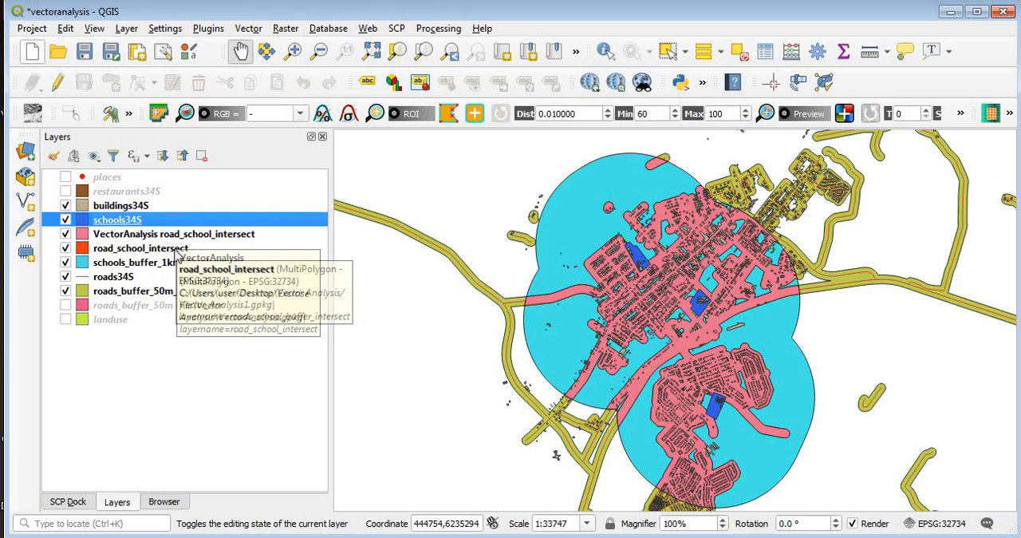
right_click(177, 249)
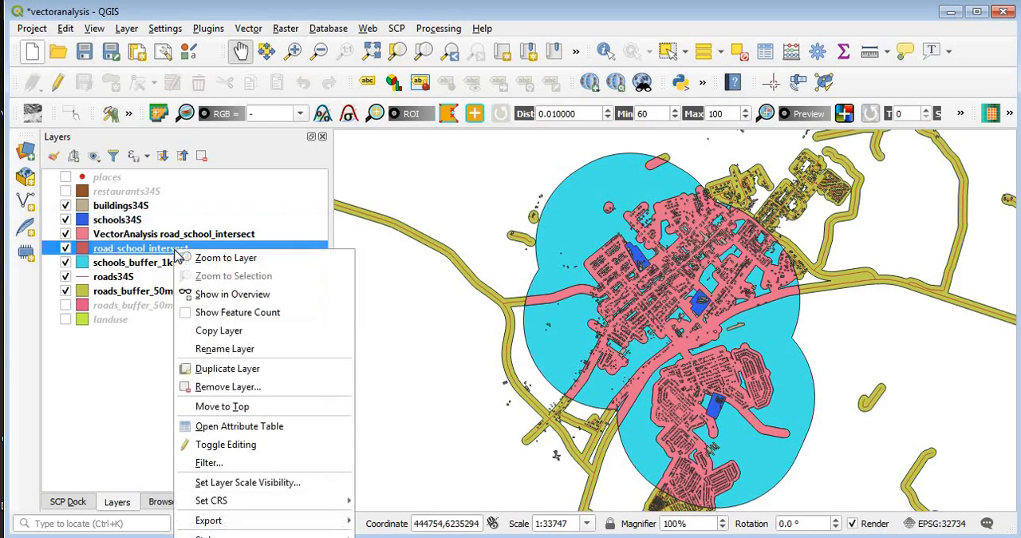
left_click(263, 387)
key("Return")
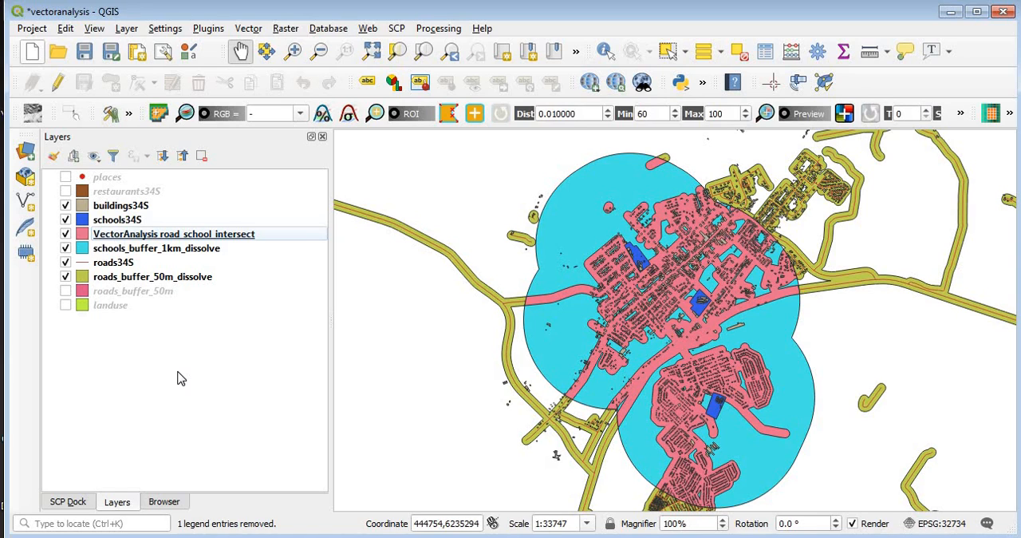
Step: Hide the schools_buffer_1km_dissolve and roads_buffer_50m_dissolve layers and show the landuse layer
left_click(66, 248)
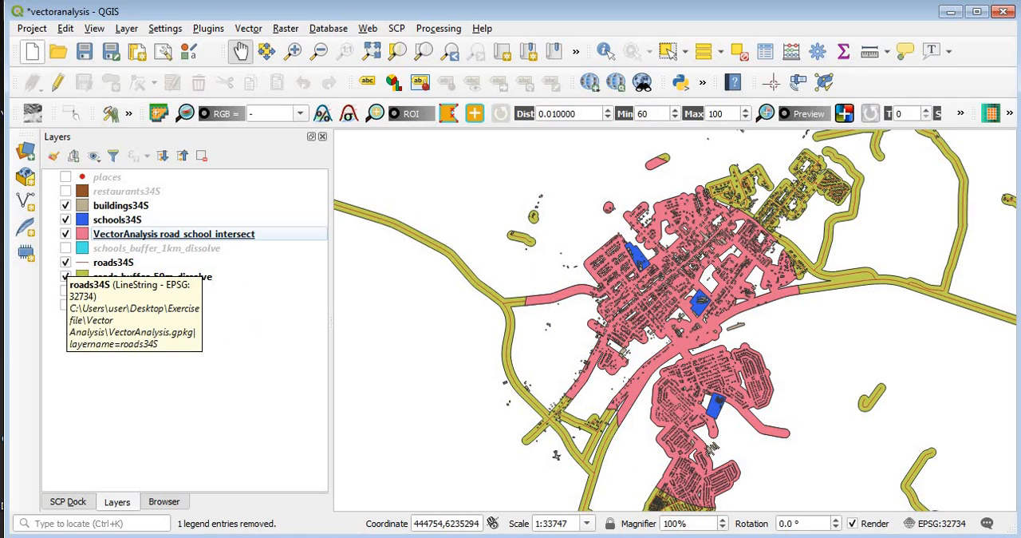
left_click(65, 277)
left_click(66, 248)
left_click(65, 248)
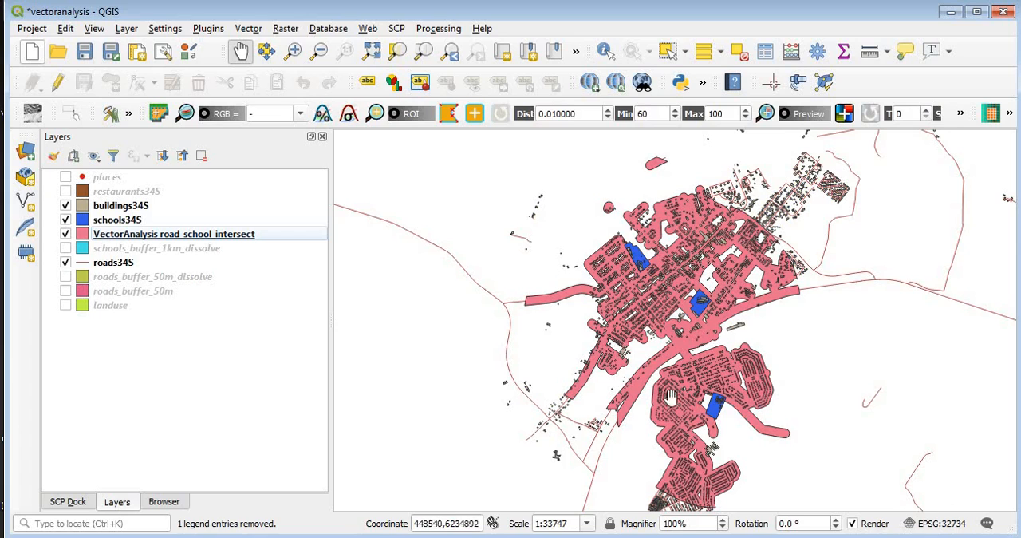
left_click(65, 305)
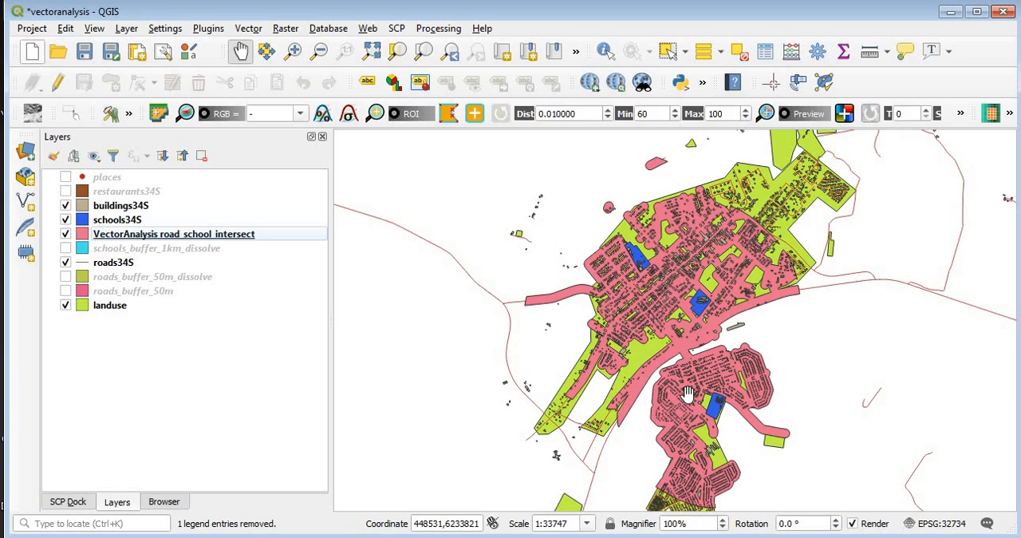
Step: Set up the Extract by location tool to extract buildings34S features that intersect VectorAnalysis road_school_intersect
left_click(440, 29)
left_click(461, 48)
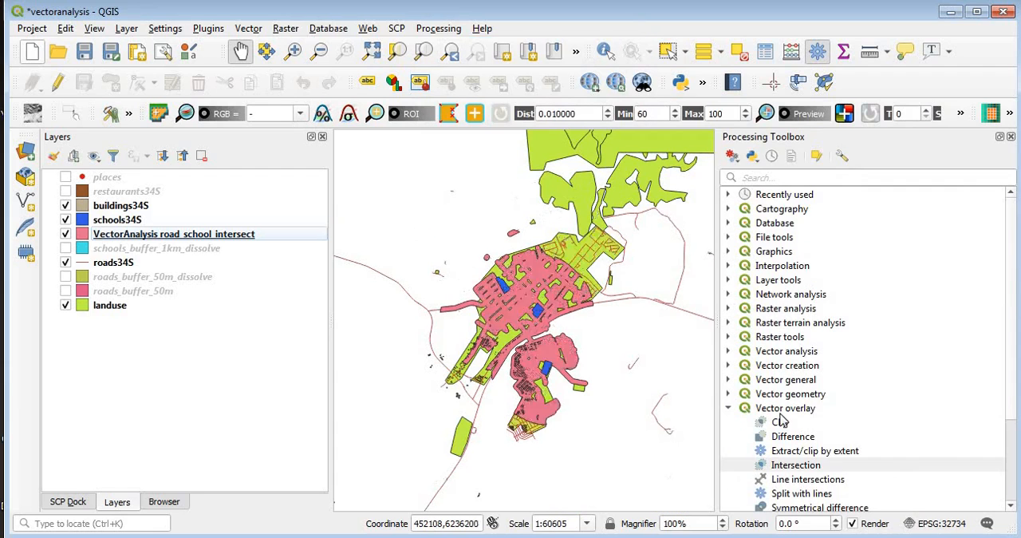
left_click(728, 409)
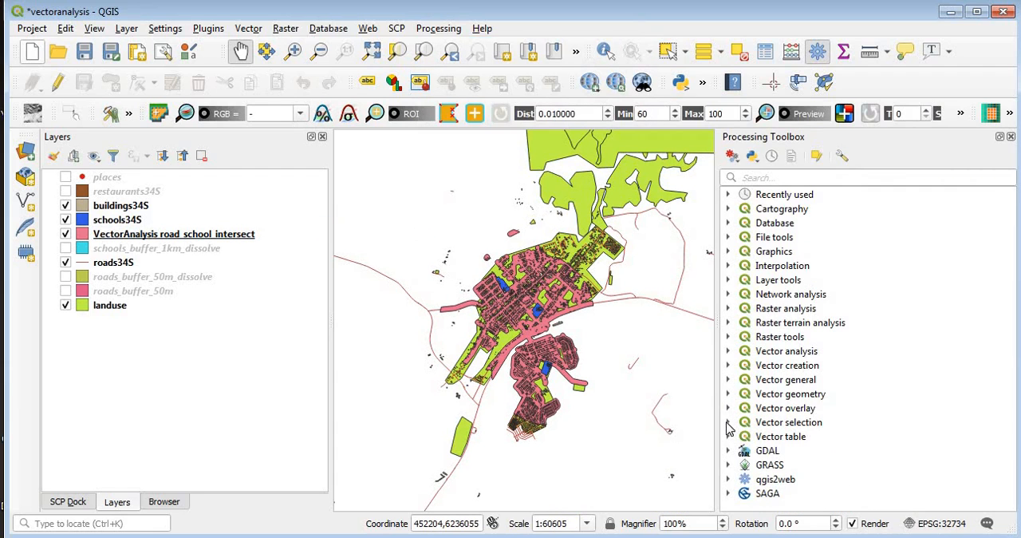
left_click(727, 422)
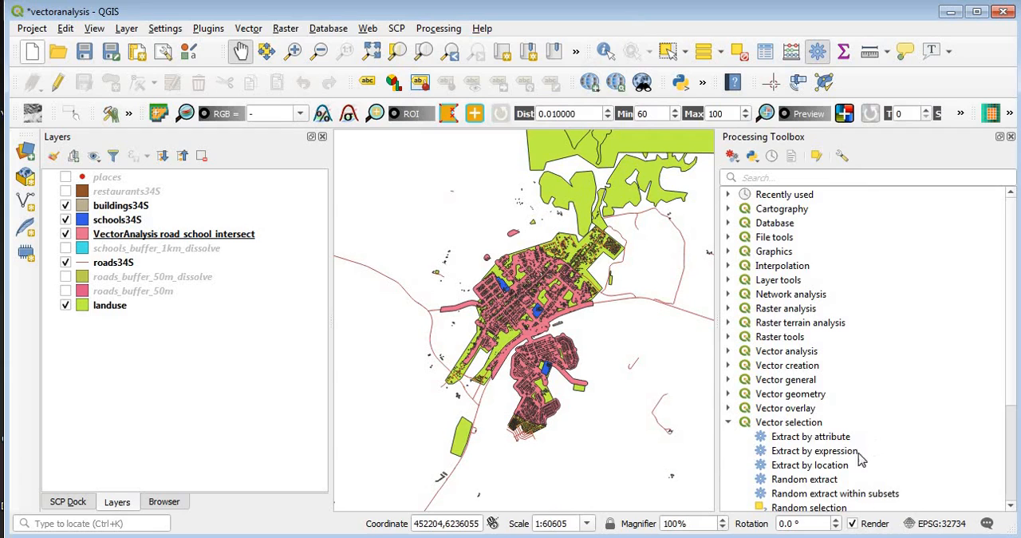
double_click(811, 468)
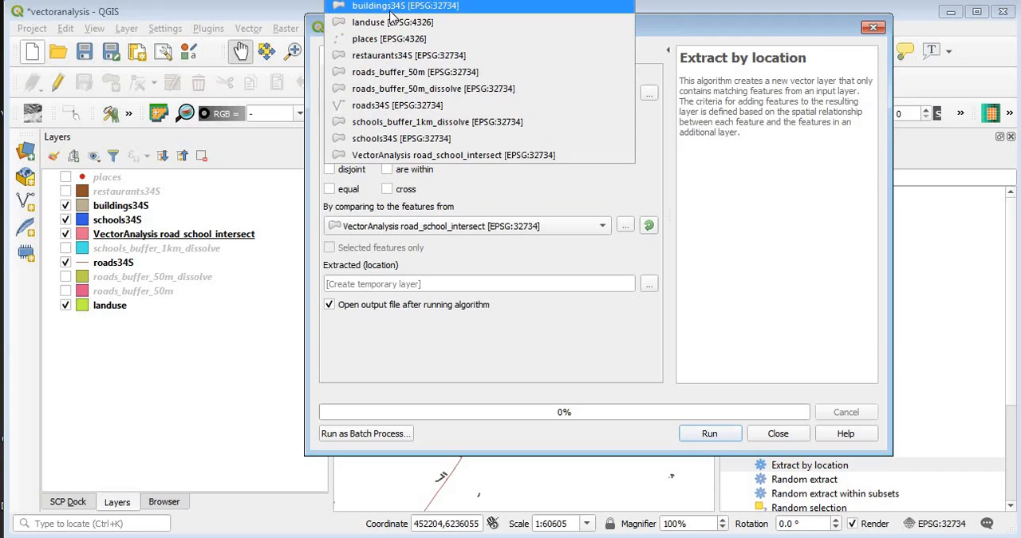
left_click(403, 7)
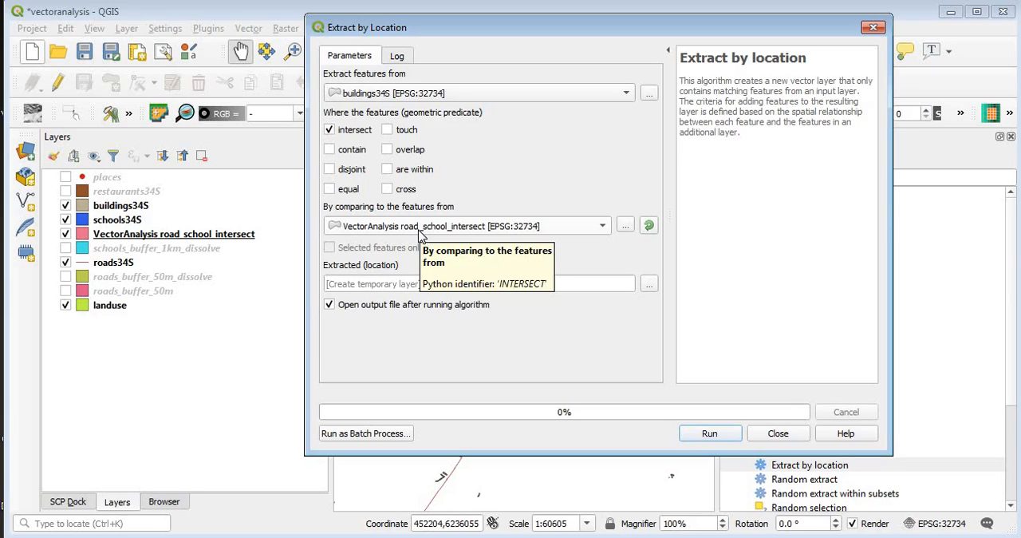
Step: Set the extraction output to a GeoPackage layer named well_defined_houses in Vector_Analysis1.gpkg
left_click(649, 285)
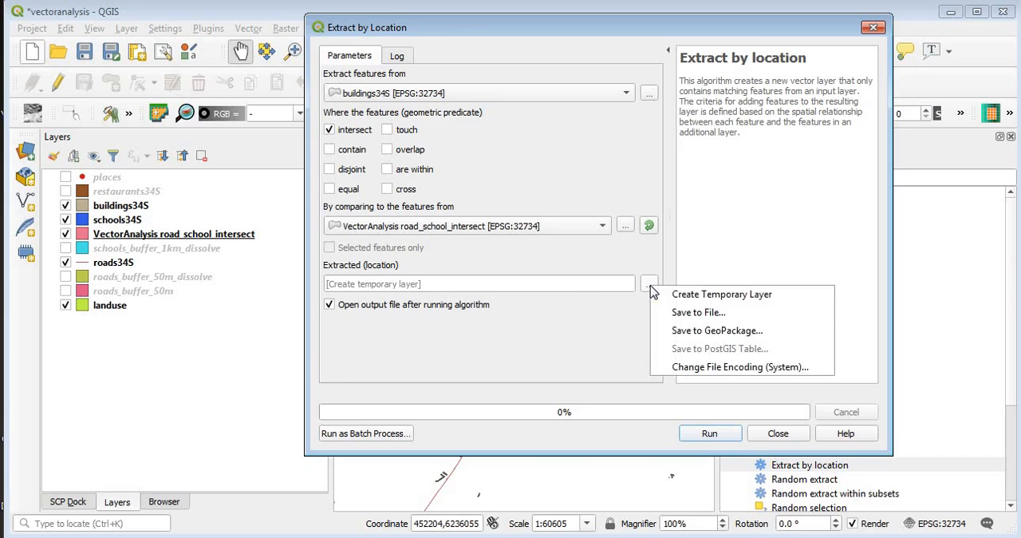
left_click(695, 332)
left_click(493, 148)
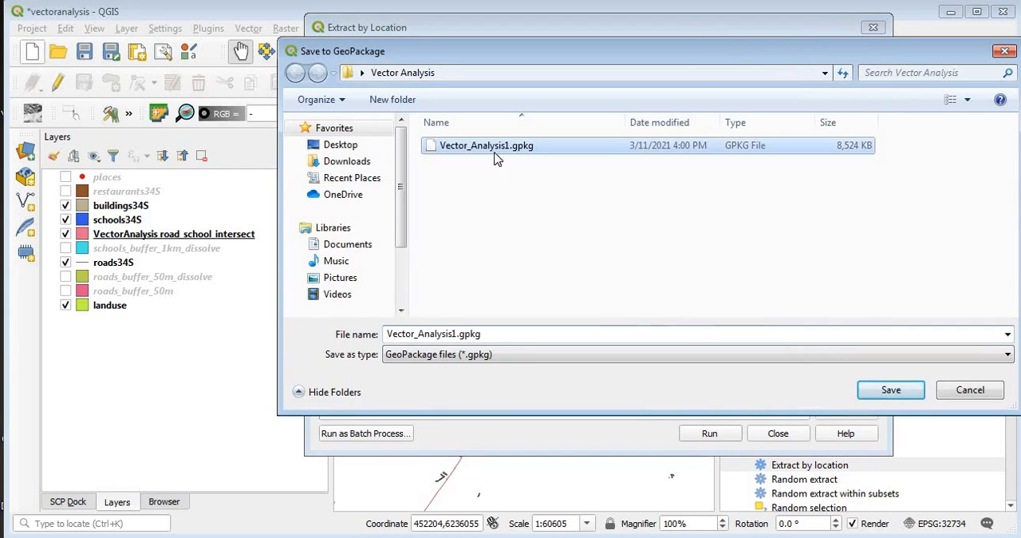
left_click(891, 390)
type("well_defined")
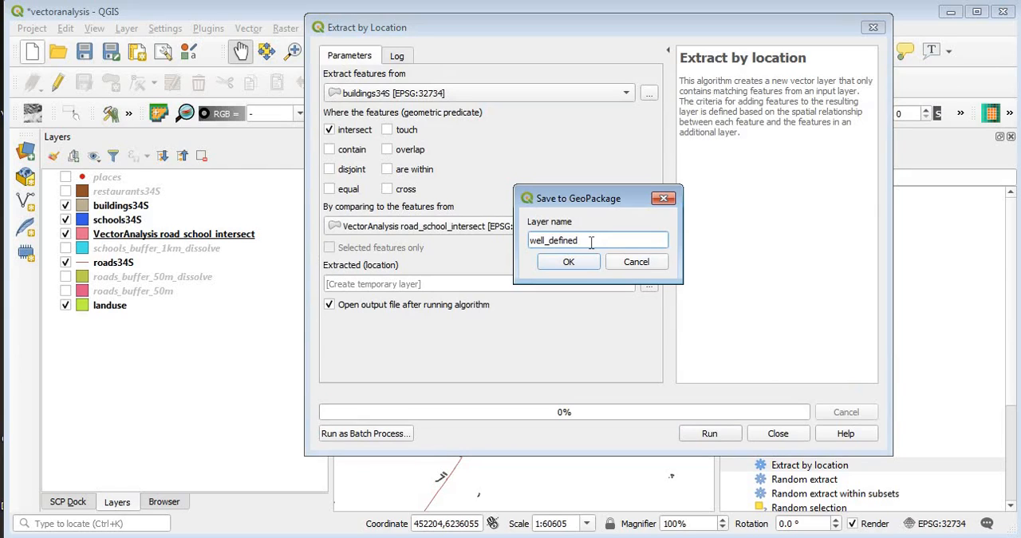
type("_houses")
left_click(578, 268)
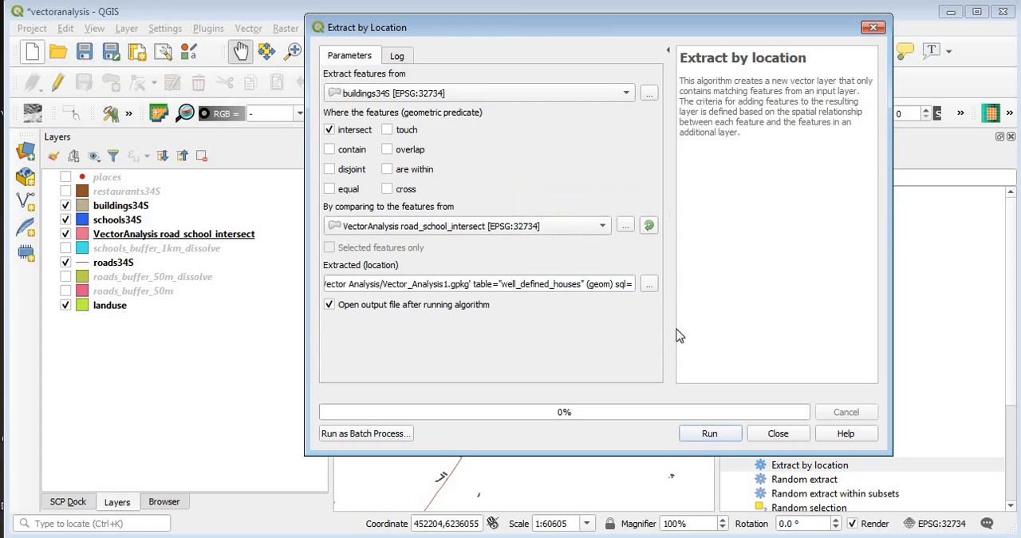
Step: Try to run the Extract by location tool with the well_defined_houses output, and close the tool
left_click(709, 433)
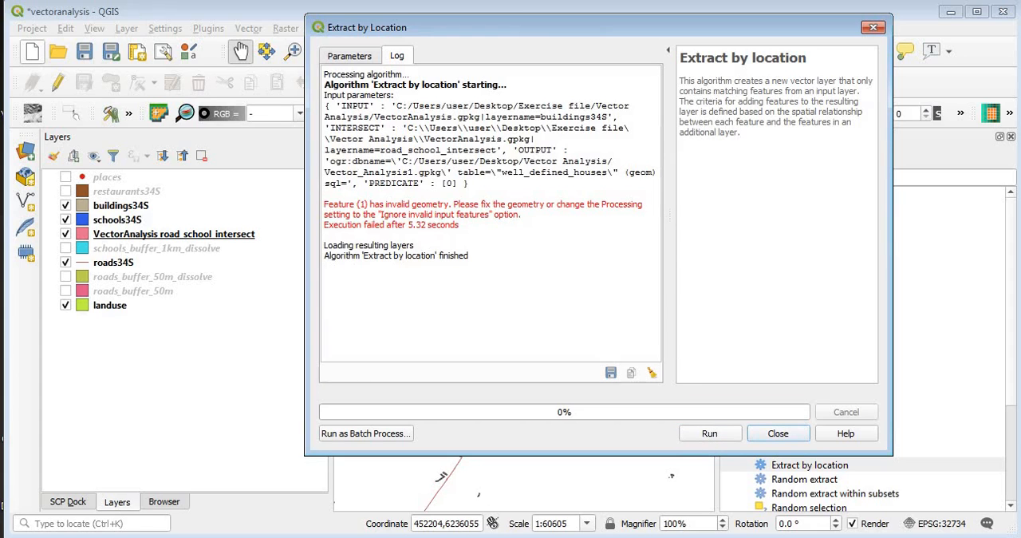
left_click(778, 435)
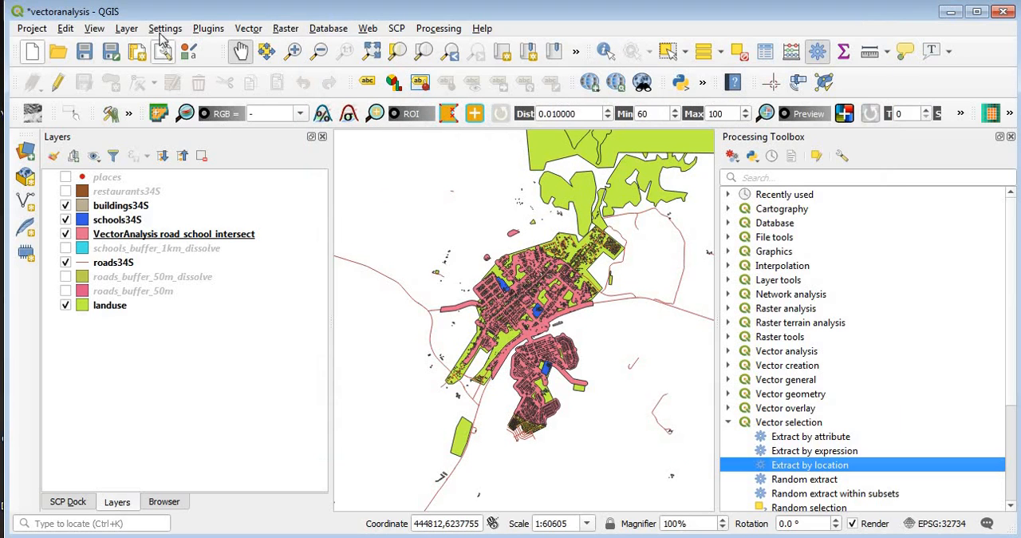
Step: Set the general Processing option Invalid features filtering to Ignore features with invalid geometries
left_click(165, 29)
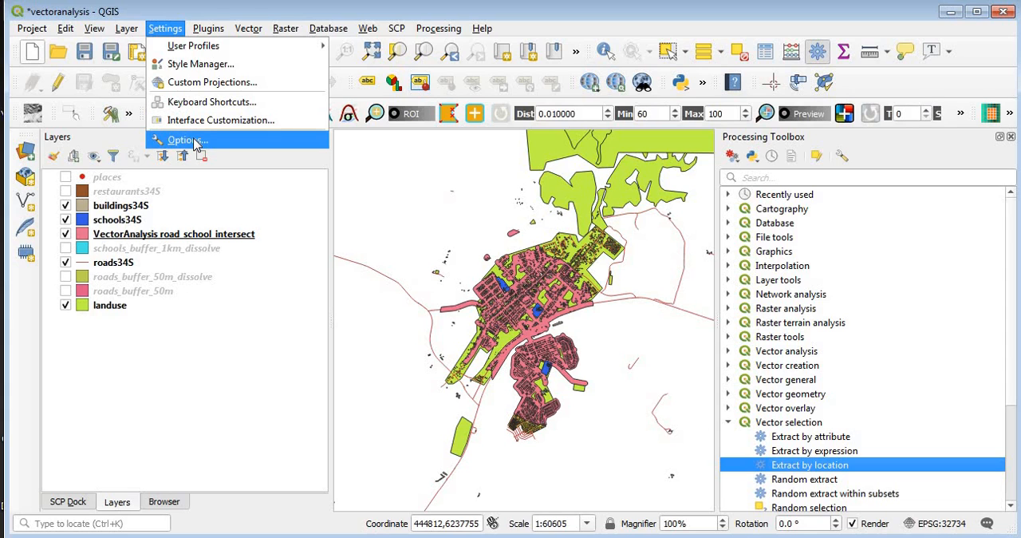
left_click(189, 140)
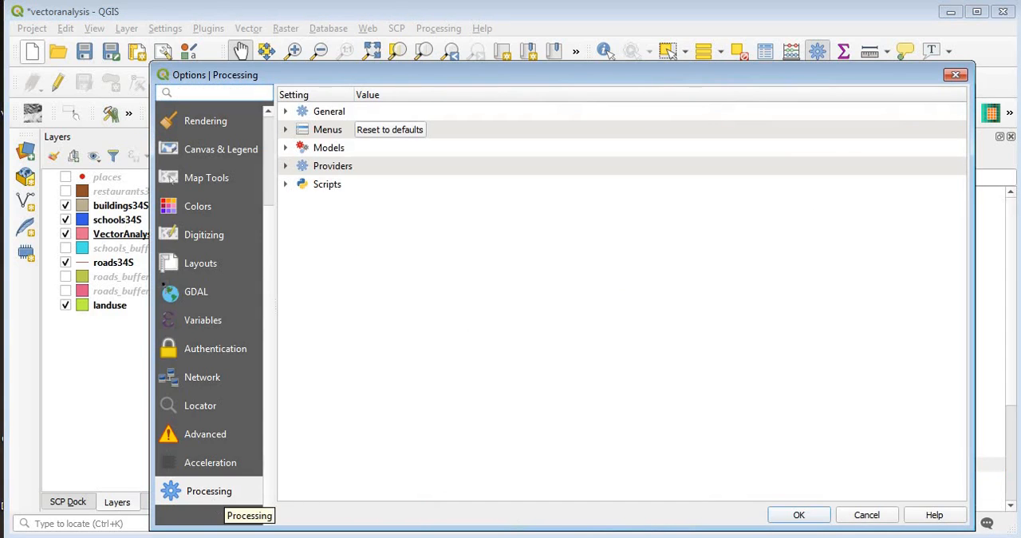
left_click(286, 112)
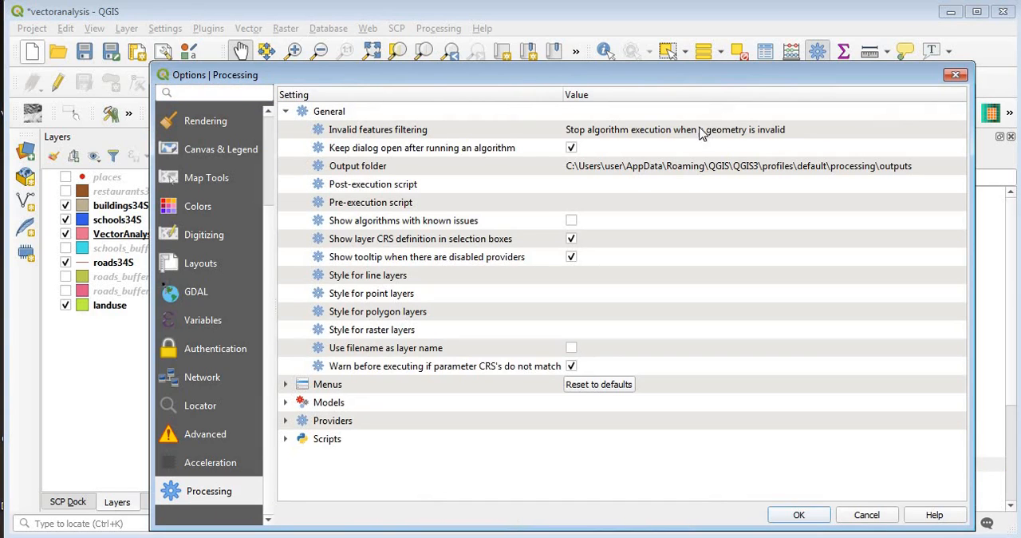
double_click(726, 132)
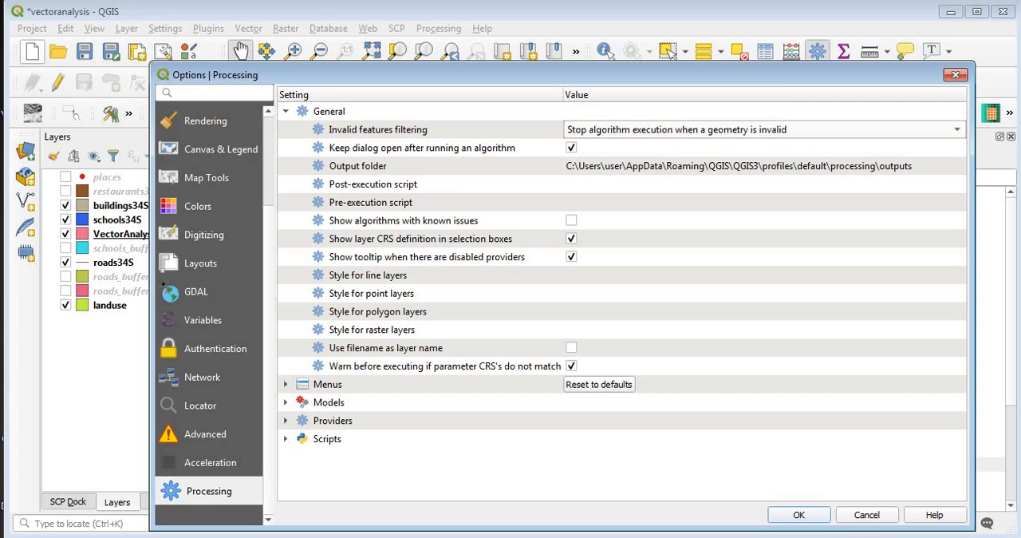
left_click(959, 134)
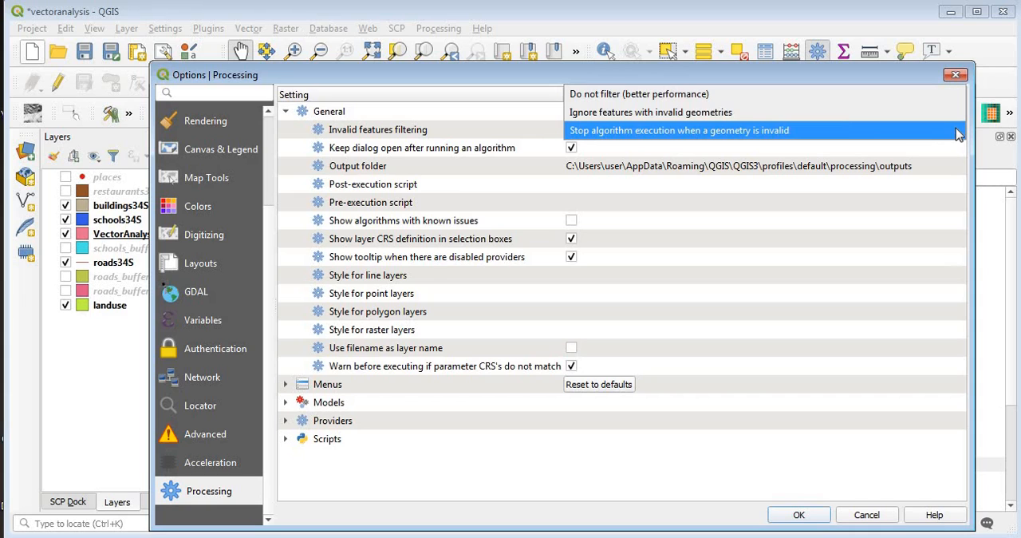
left_click(696, 114)
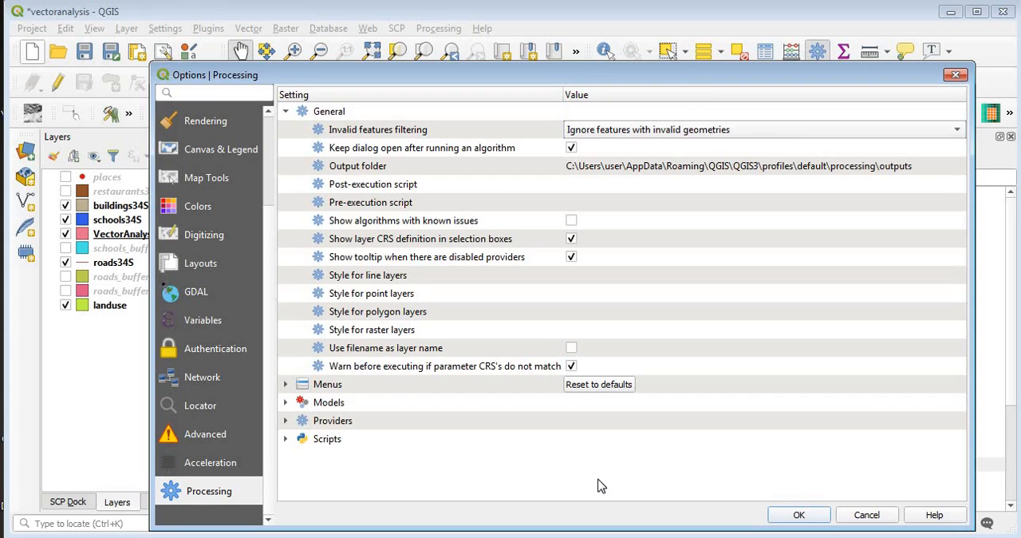
left_click(717, 470)
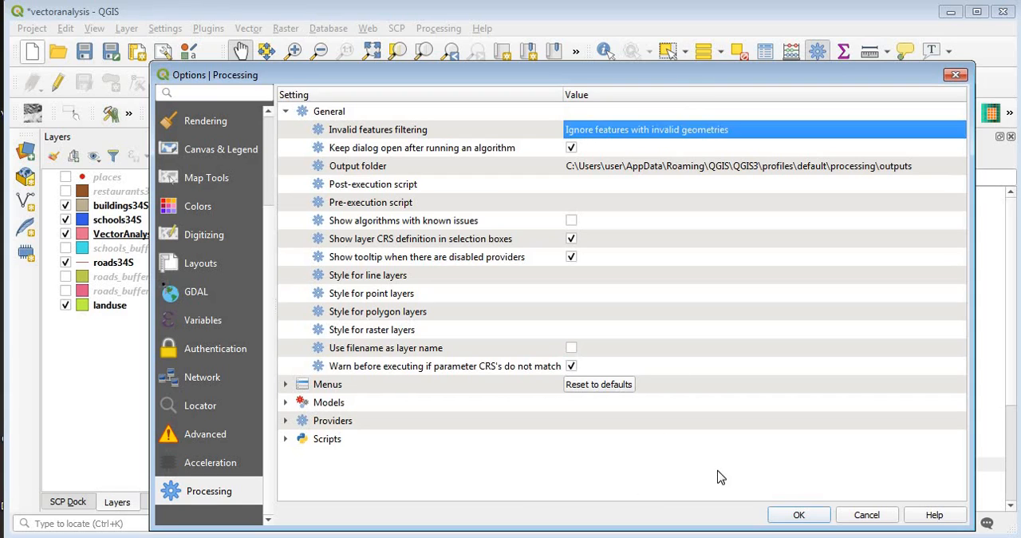
left_click(798, 515)
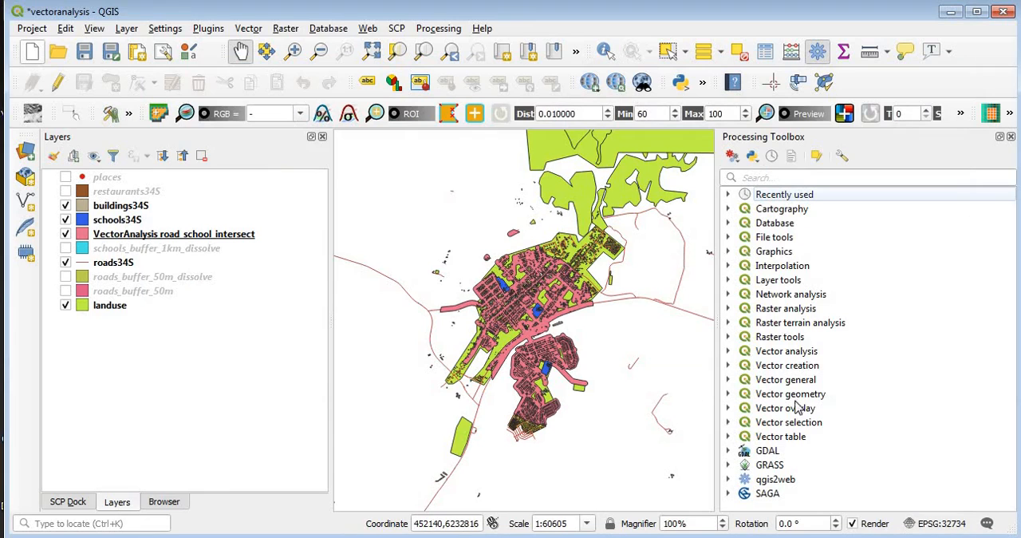
Step: Set up Extract by location again with buildings34S as the source, keeping intersect with VectorAnalysis road_school_intersect
left_click(728, 423)
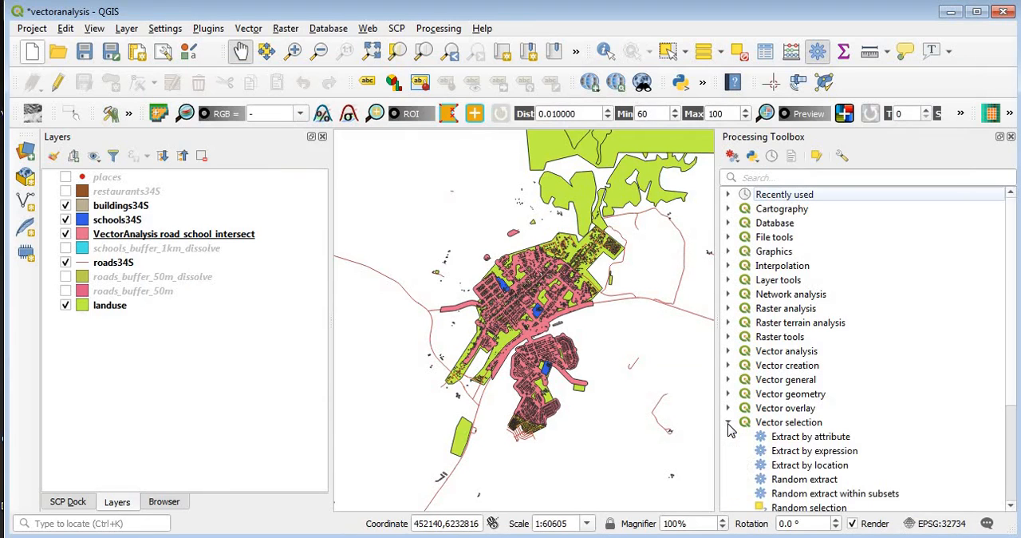
double_click(810, 465)
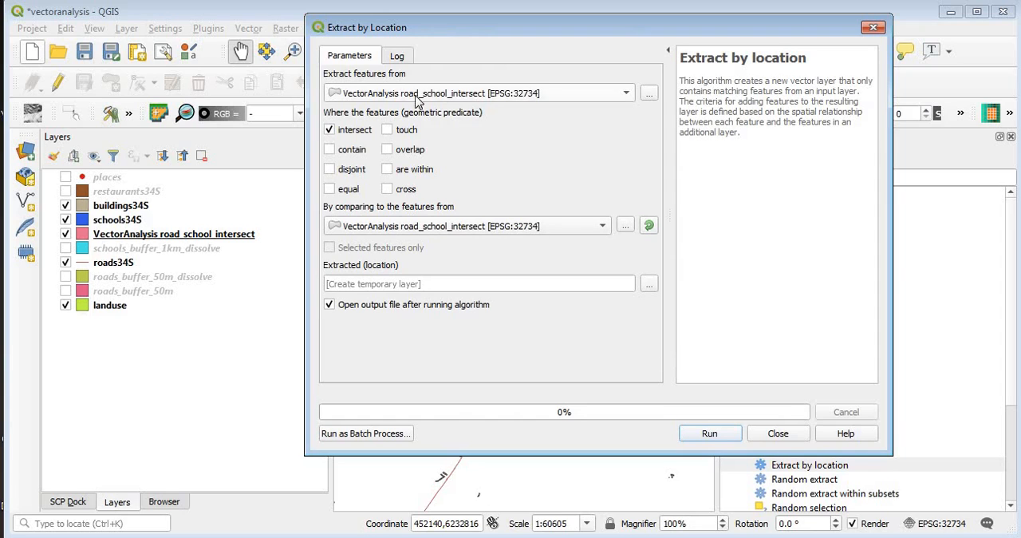
left_click(393, 99)
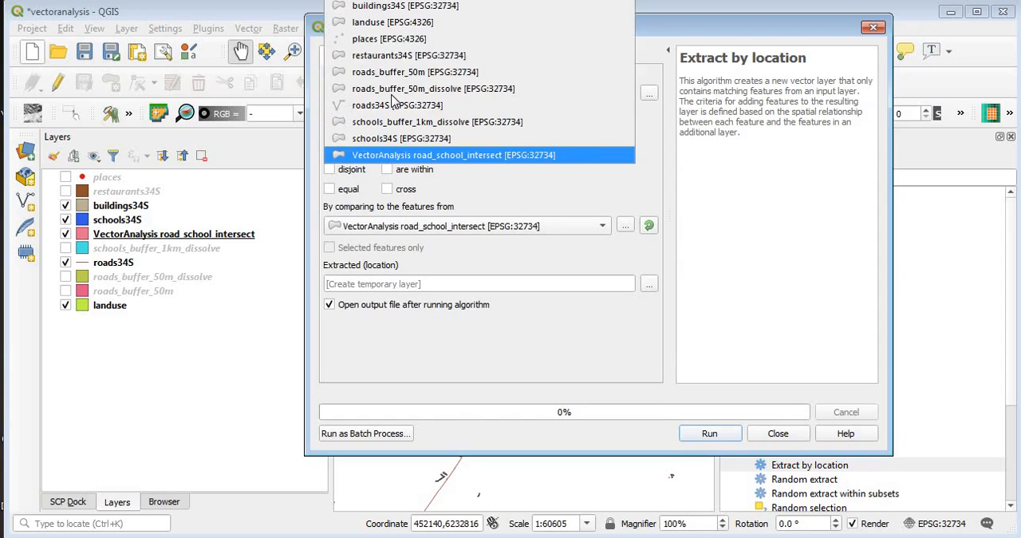
left_click(405, 16)
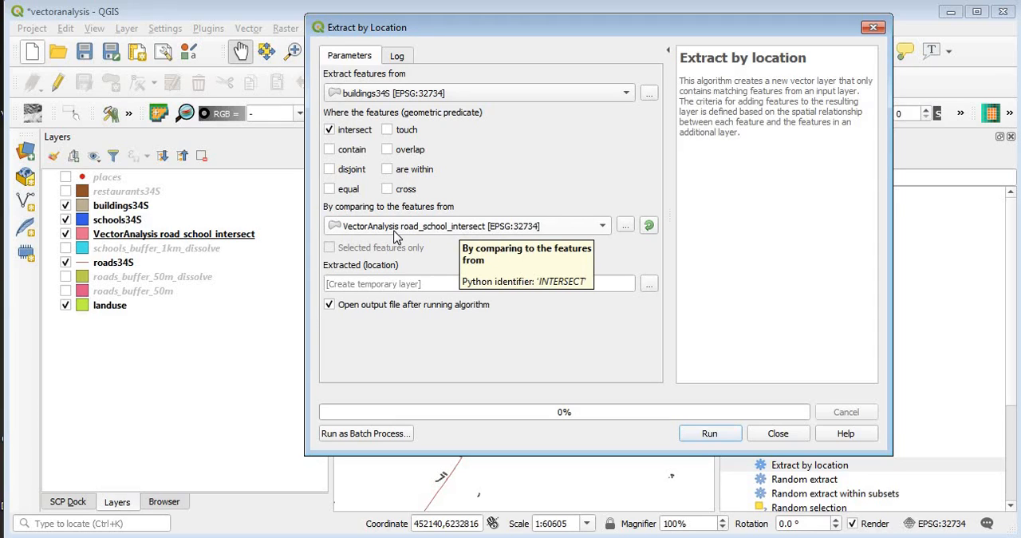
Step: Set the extraction output to a GeoPackage layer named well_defined_roads in Vector_Analysis1.gpkg
left_click(648, 284)
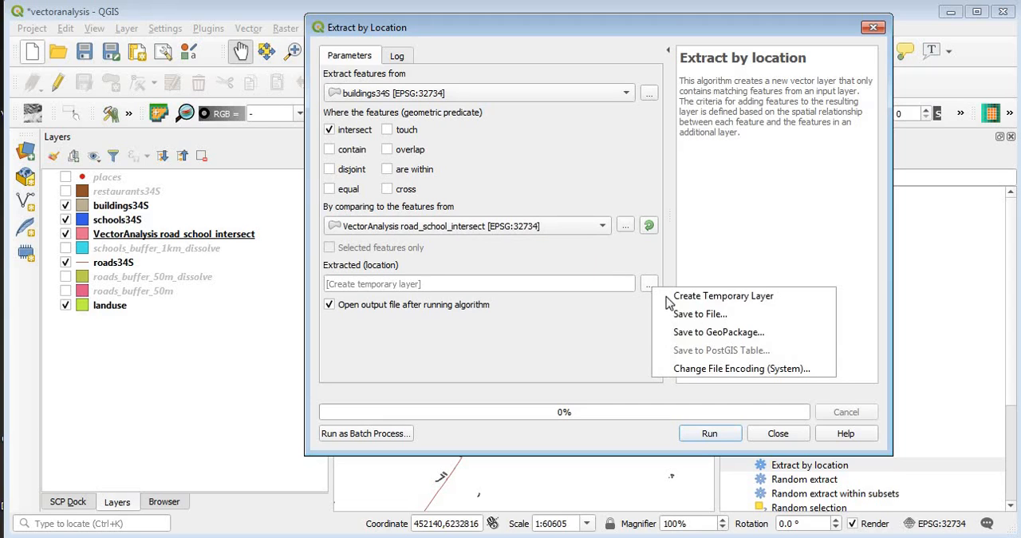
left_click(704, 333)
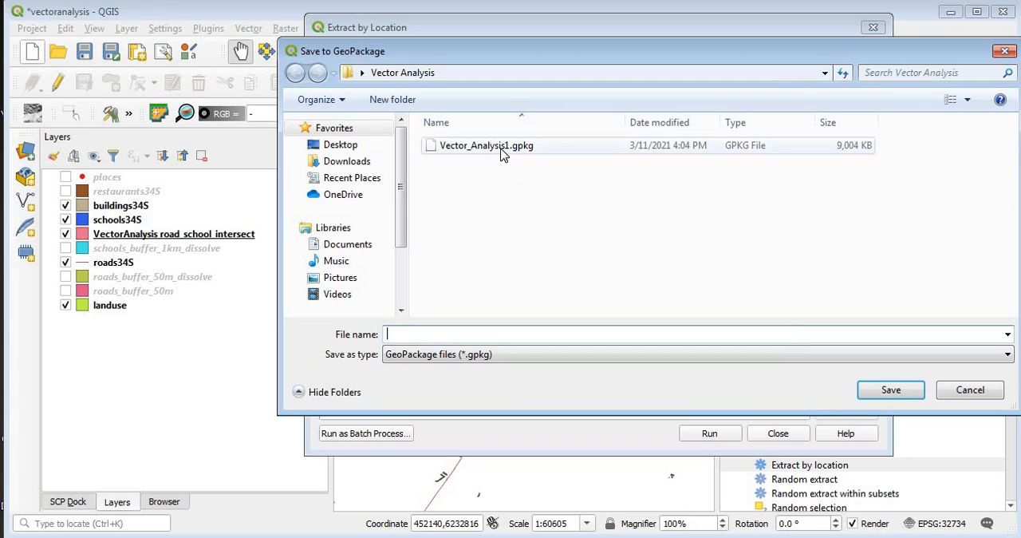
left_click(503, 153)
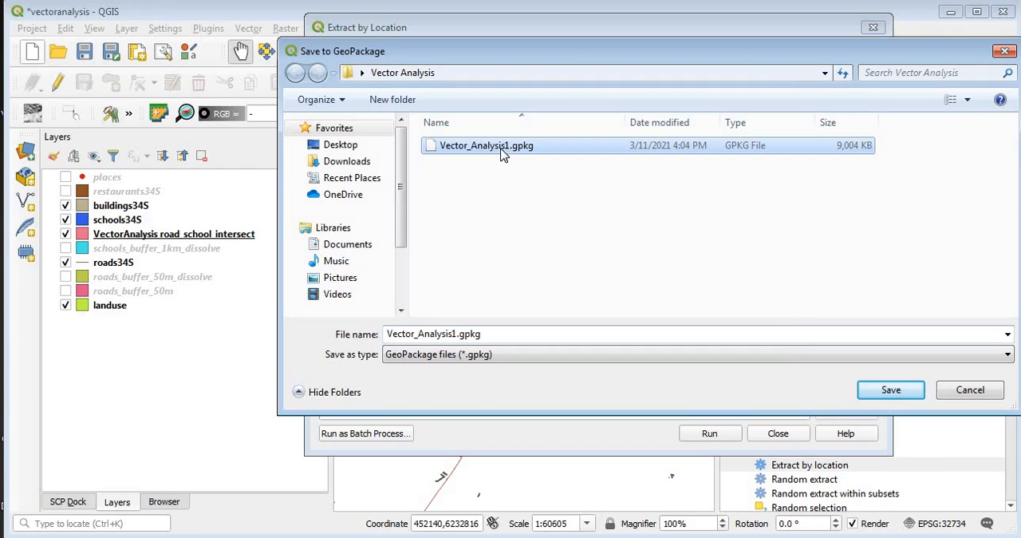
left_click(890, 391)
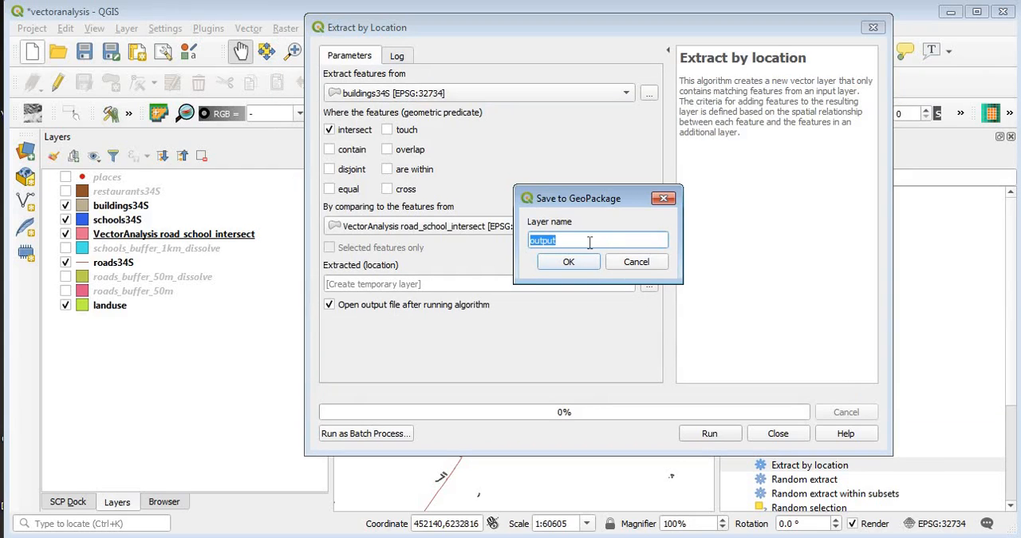
type("well_defined_roads")
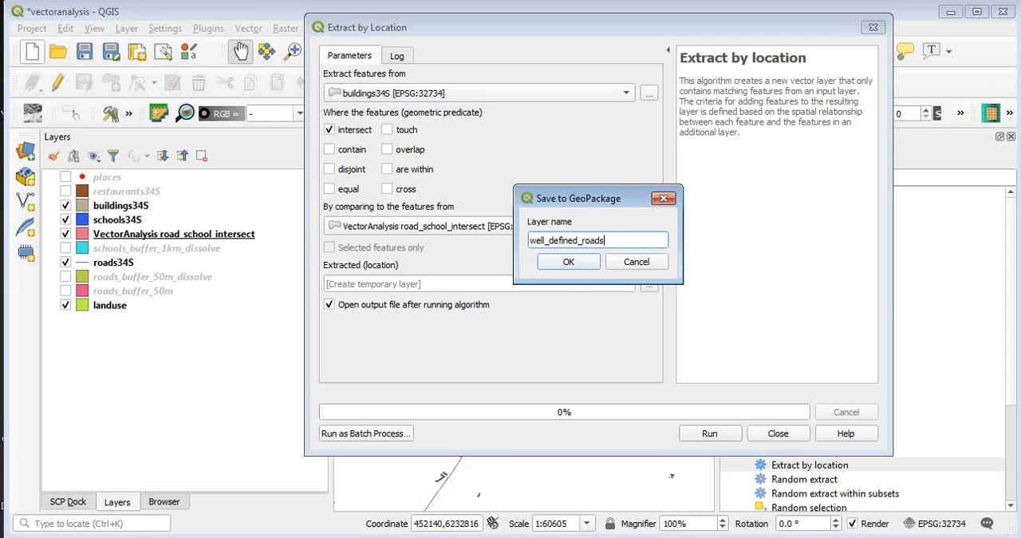
left_click(569, 263)
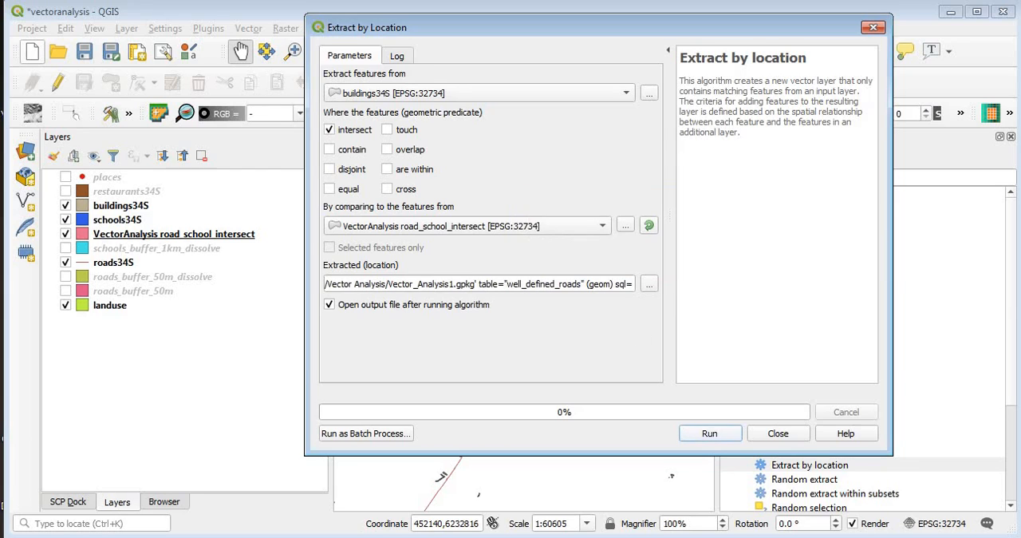
Step: Run the extraction of the intersecting buildings, and close the tool and the Processing Toolbox
left_click(709, 435)
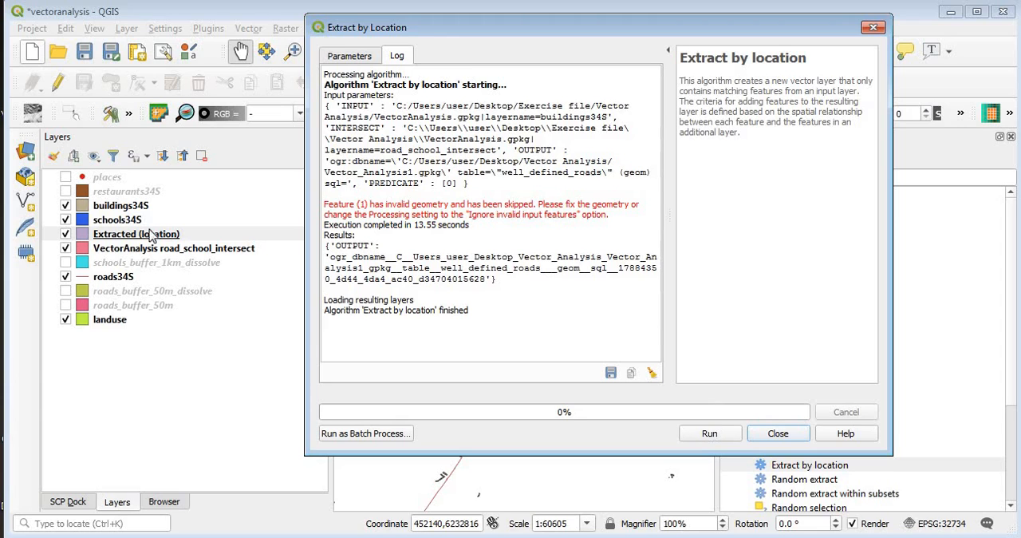
left_click(778, 433)
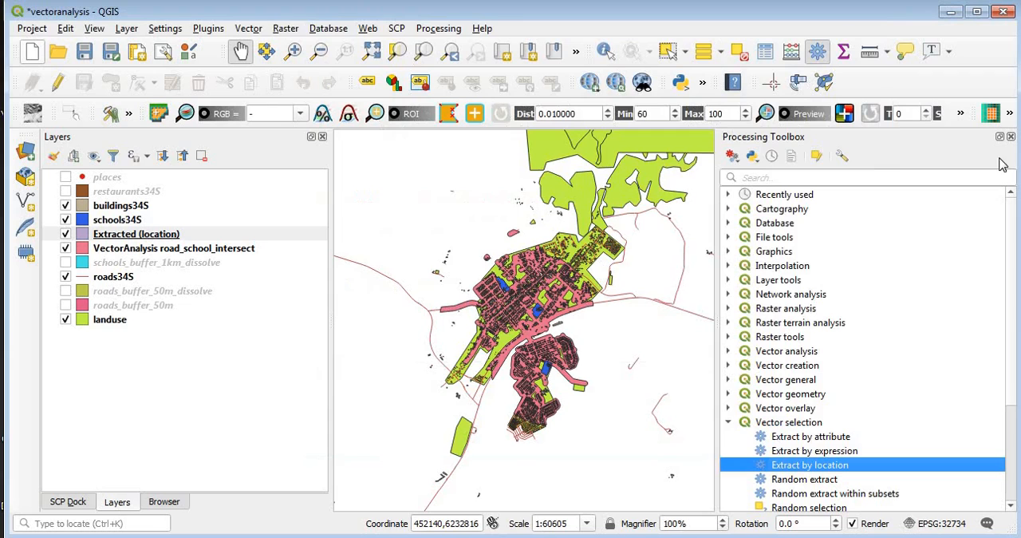
left_click(1010, 137)
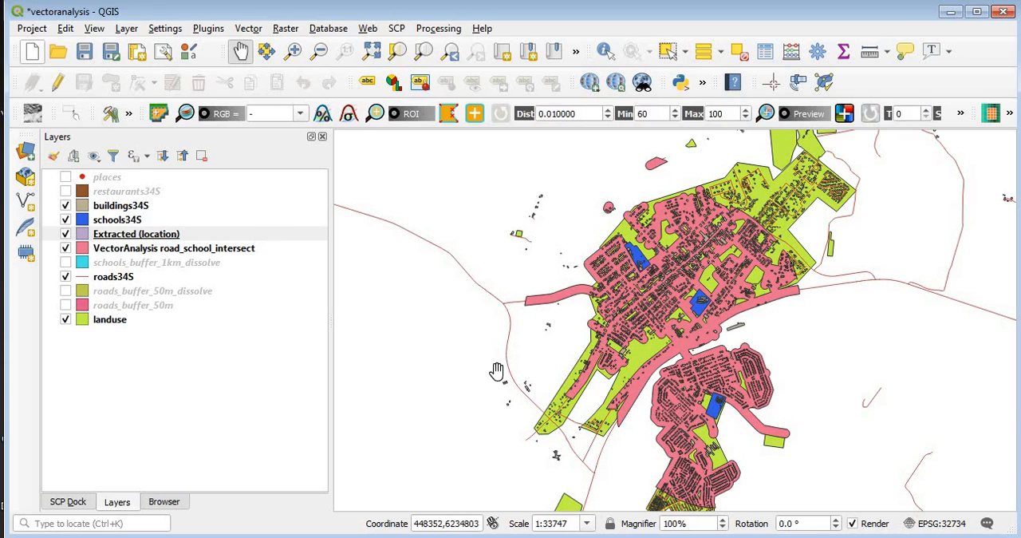
Step: Change the fill color of the Extracted (location) layer to green with hue 120°, saturation 78% and value 85%
left_click(84, 235)
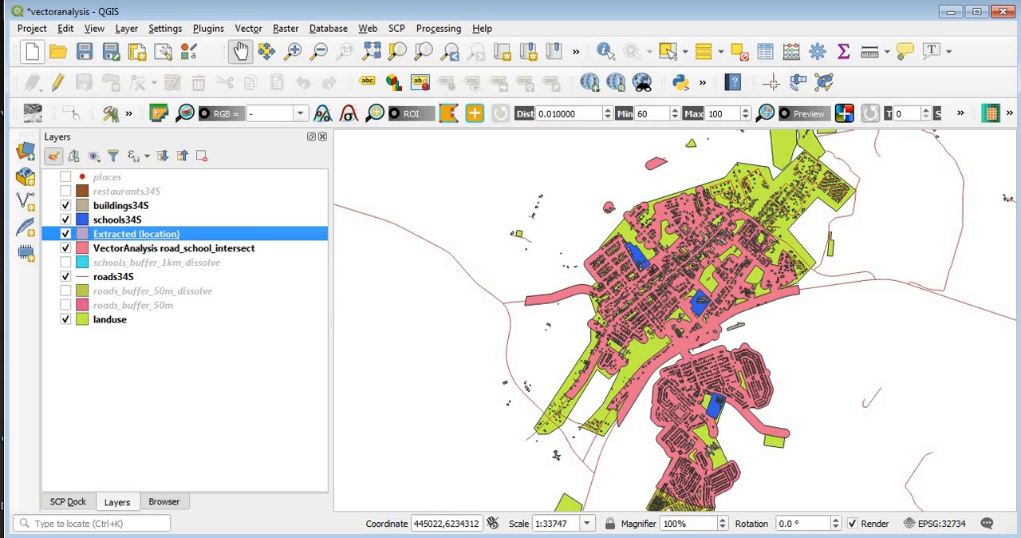
key("F7")
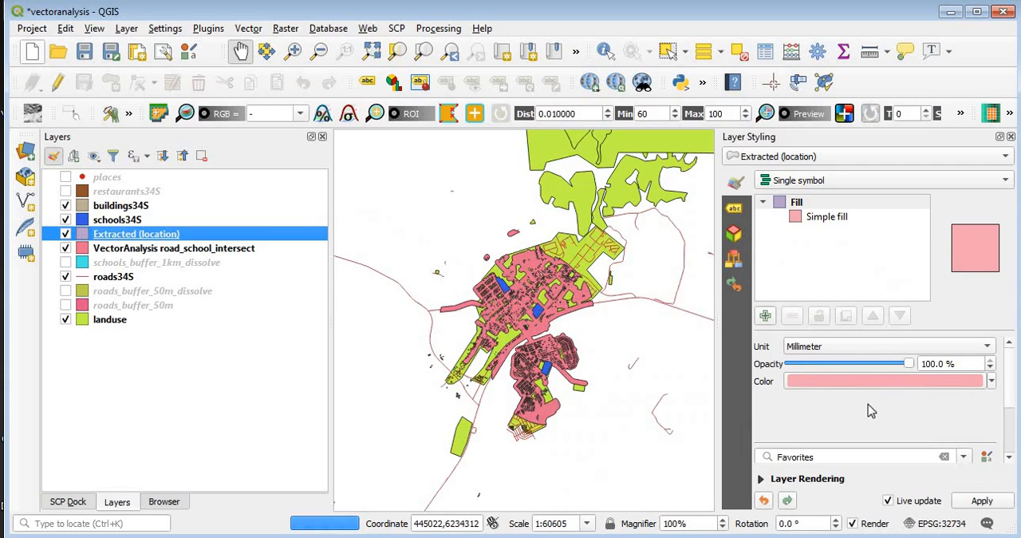
left_click(899, 389)
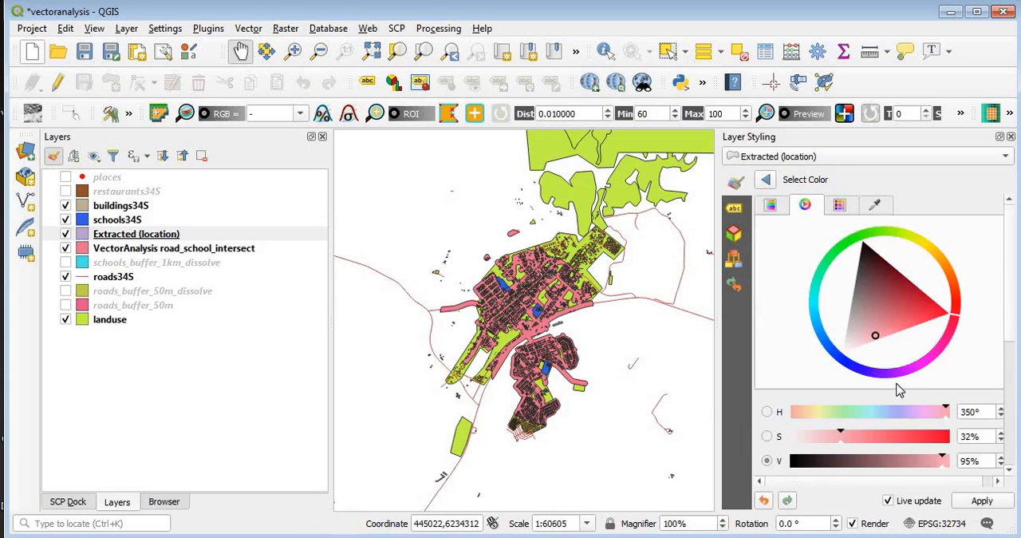
left_click(916, 309)
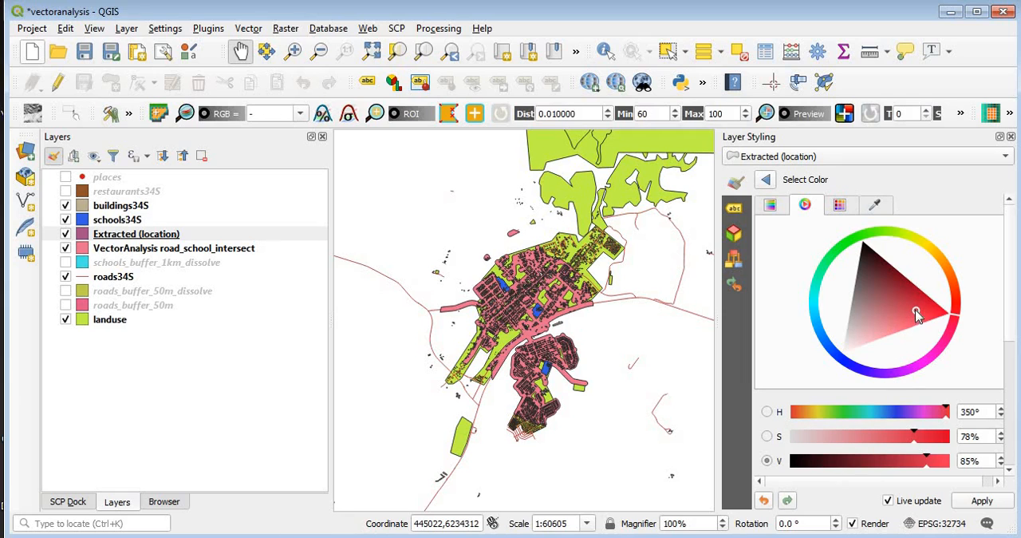
left_click(853, 247)
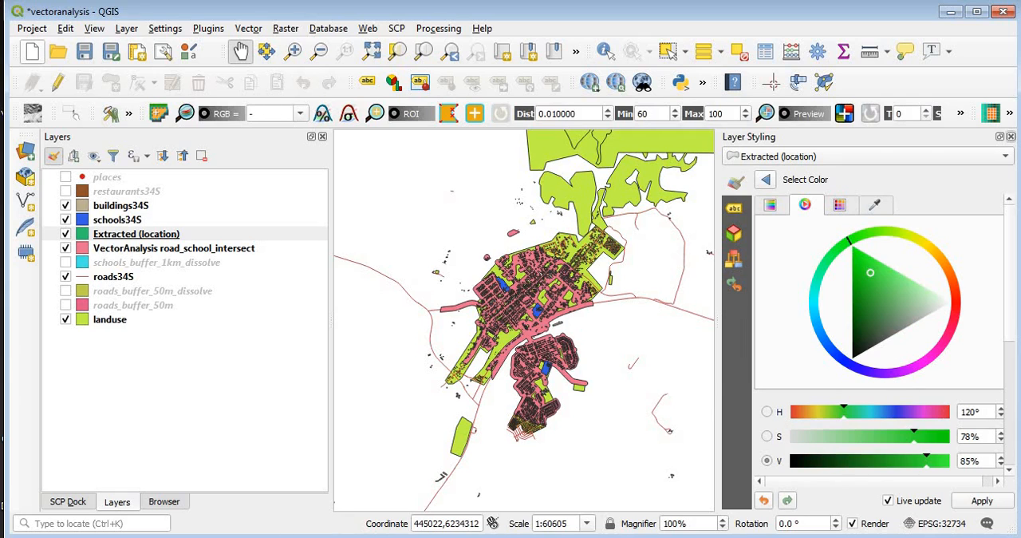
left_click(1011, 137)
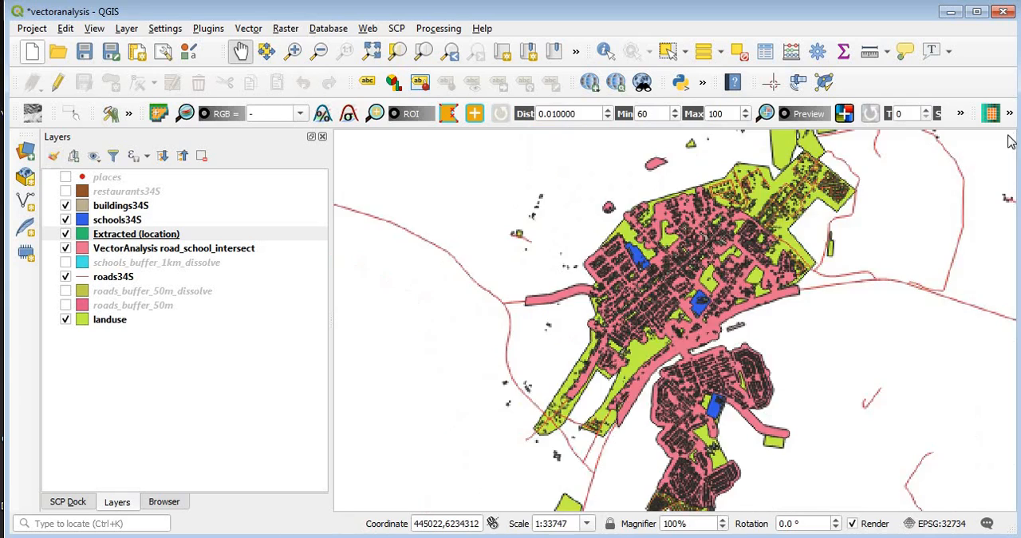
Step: Hide the buildings34S layer so that the map shows only the extracted buildings
right_click(118, 236)
left_click(172, 242)
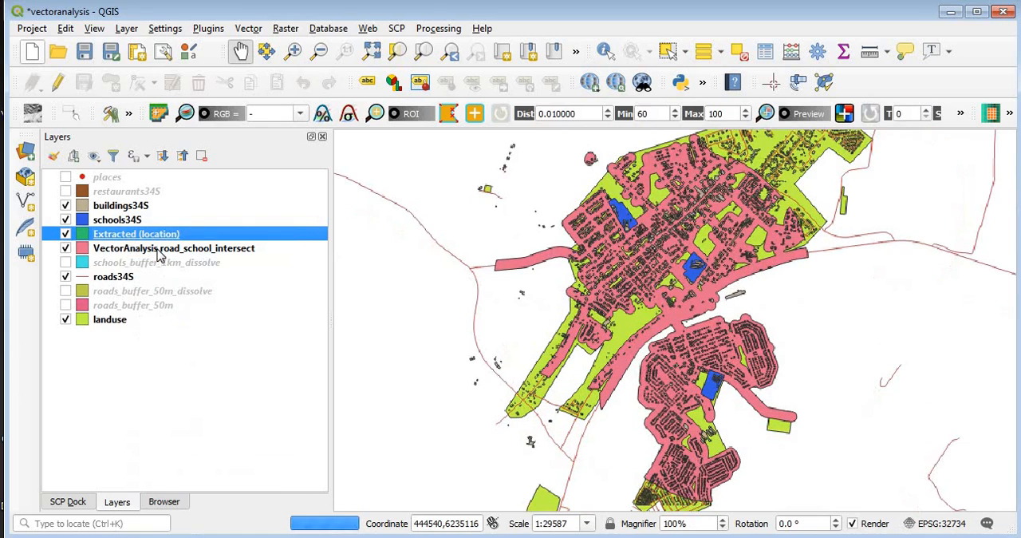
left_click(65, 205)
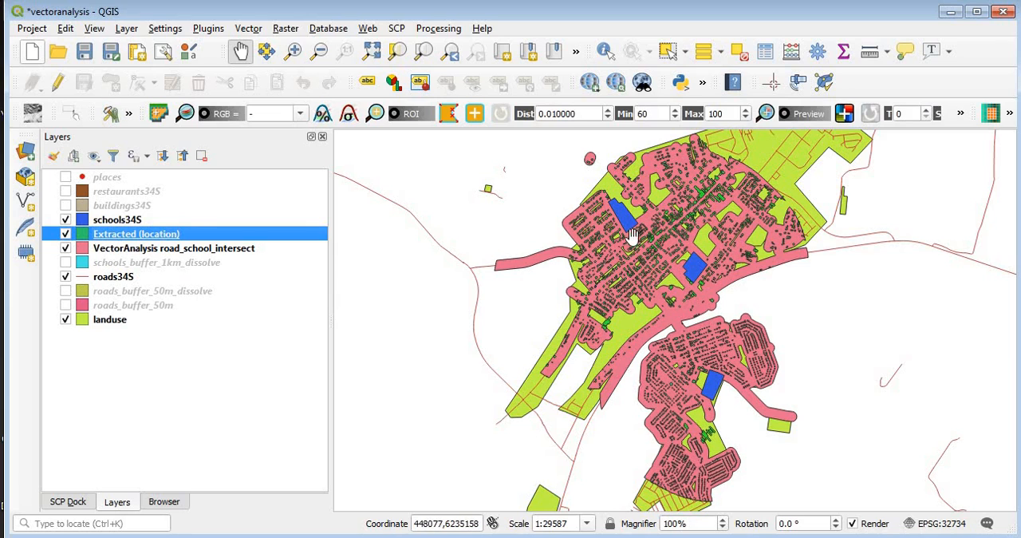
Step: Change the fill color of the Extracted (location) layer to a bright red
left_click(53, 155)
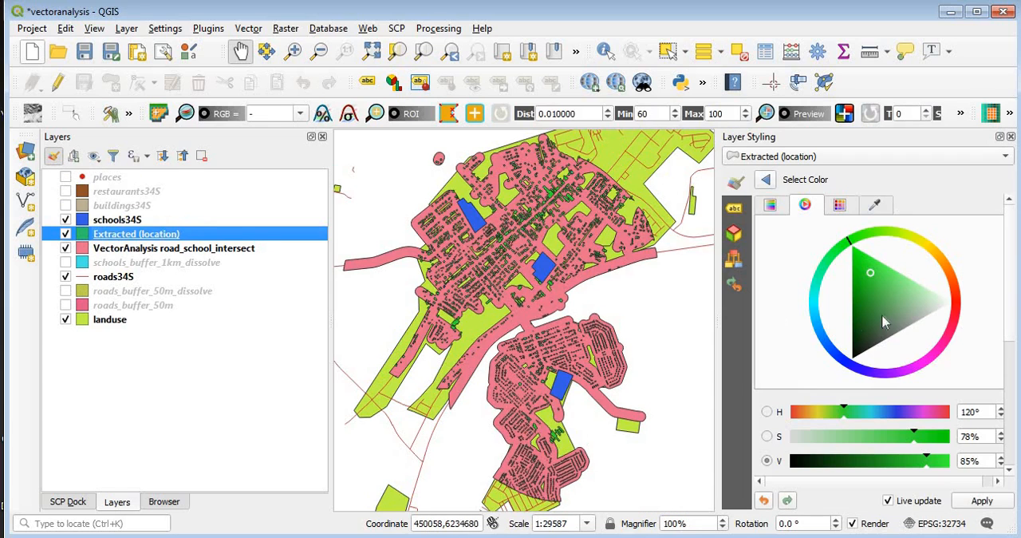
left_click(960, 311)
left_click_drag(928, 313, 944, 305)
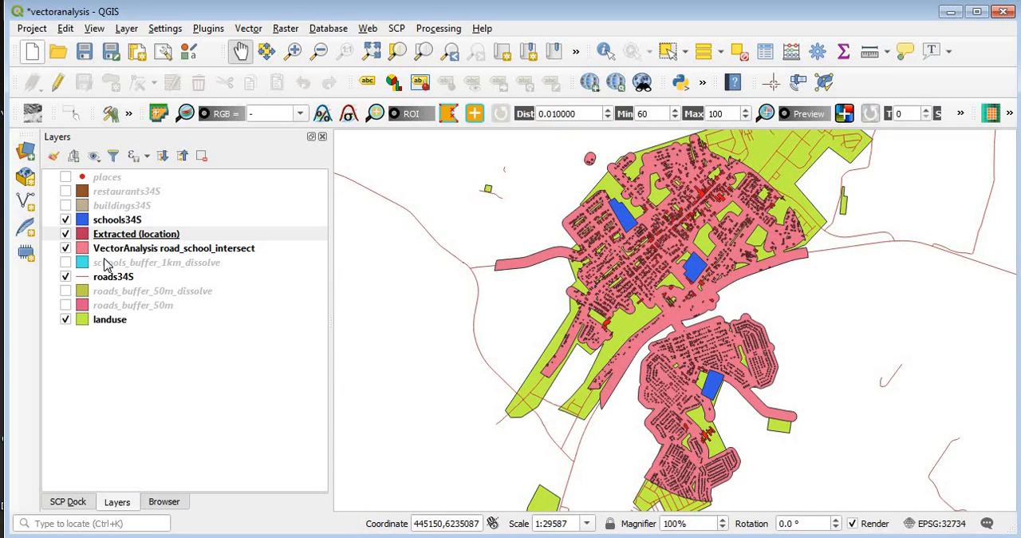
Step: Change the VectorAnalysis road_school_intersect fill color to turquoise with hue 171°, saturation 51% and value 91%
left_click(85, 252)
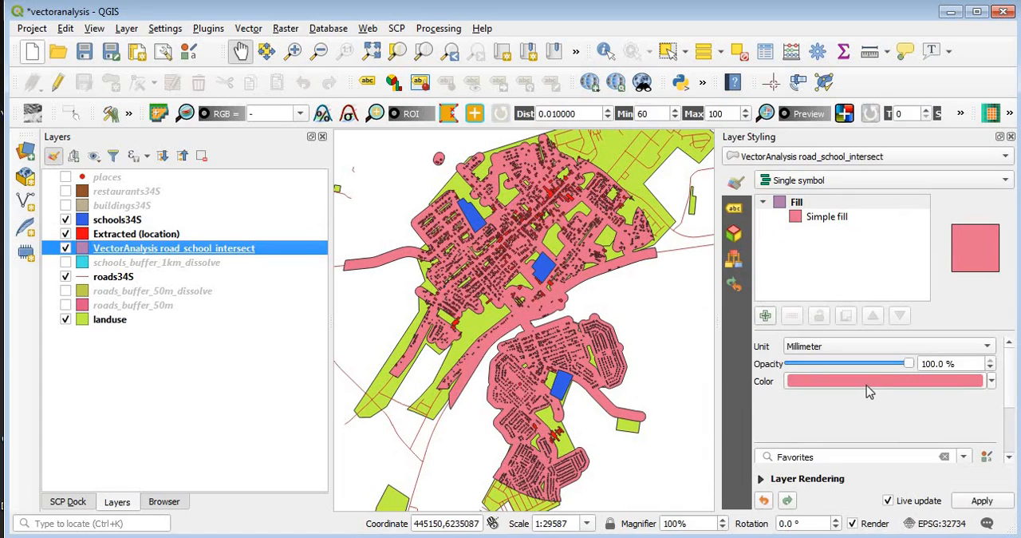
left_click(867, 387)
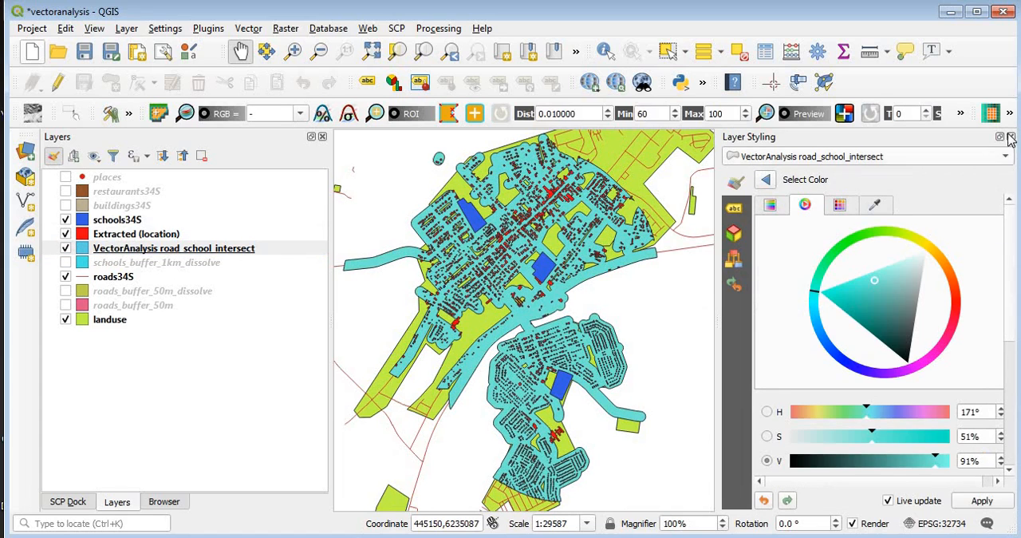
Step: Close the layer styling, examine the extracted buildings up close, and compare them with the full buildings34S layer by briefly showing it
left_click(1011, 137)
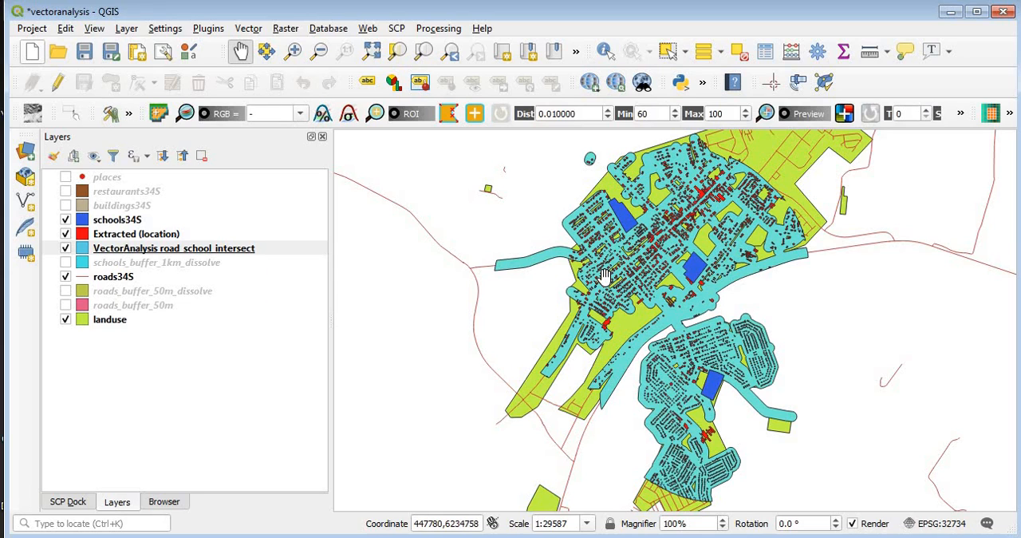
left_click(164, 233)
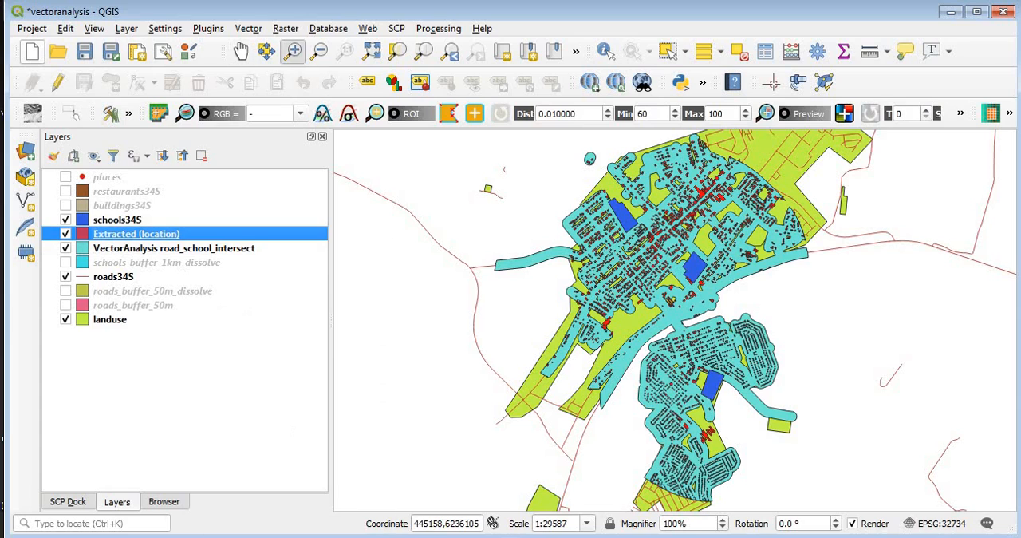
left_click(610, 172)
left_click_drag(610, 172, 775, 273)
key("ctrl+alt+minus")
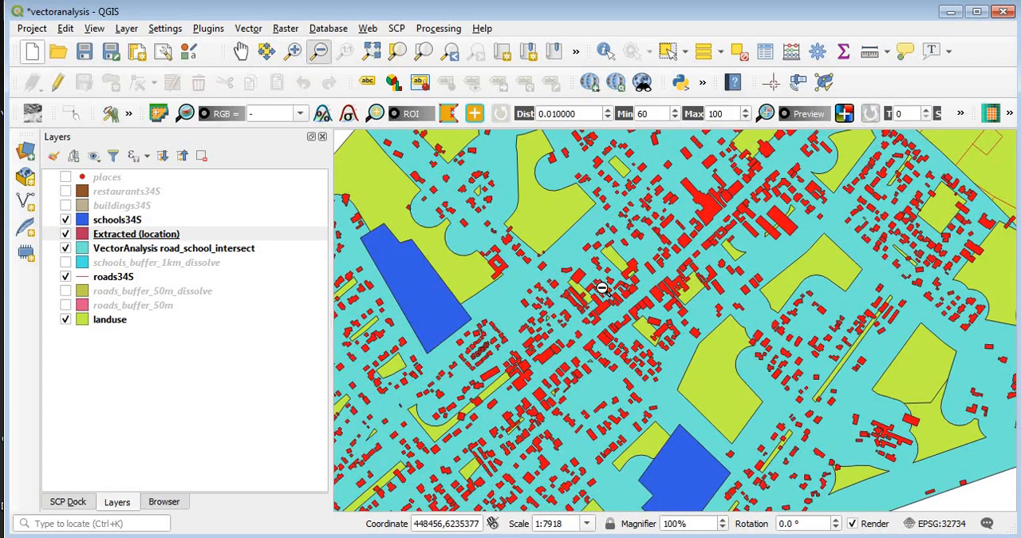
left_click(603, 287)
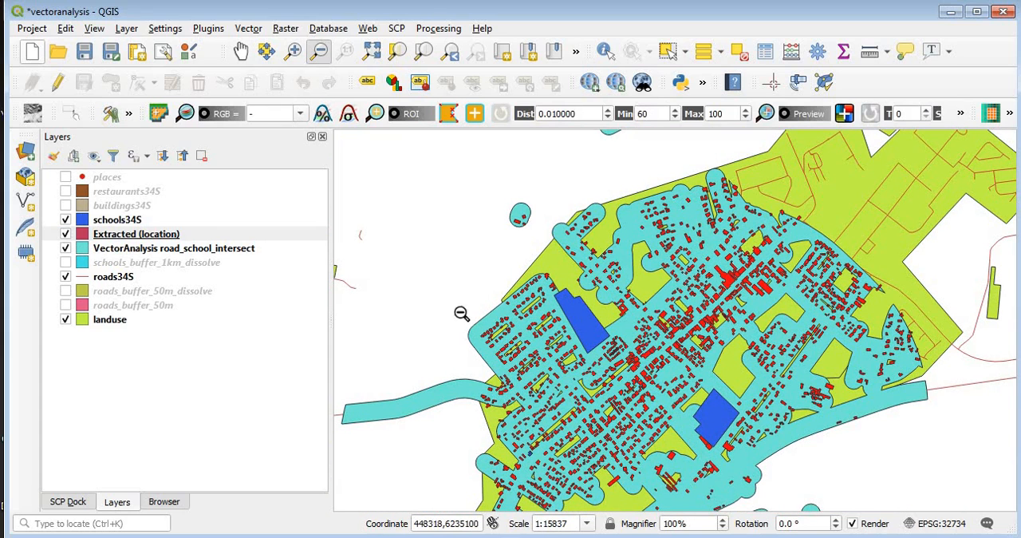
left_click(65, 205)
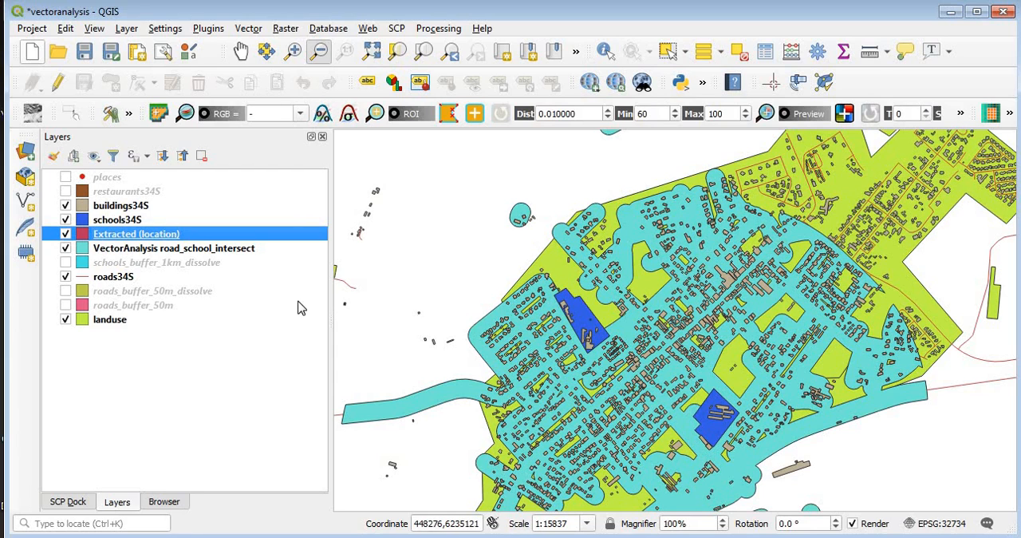
left_click(65, 205)
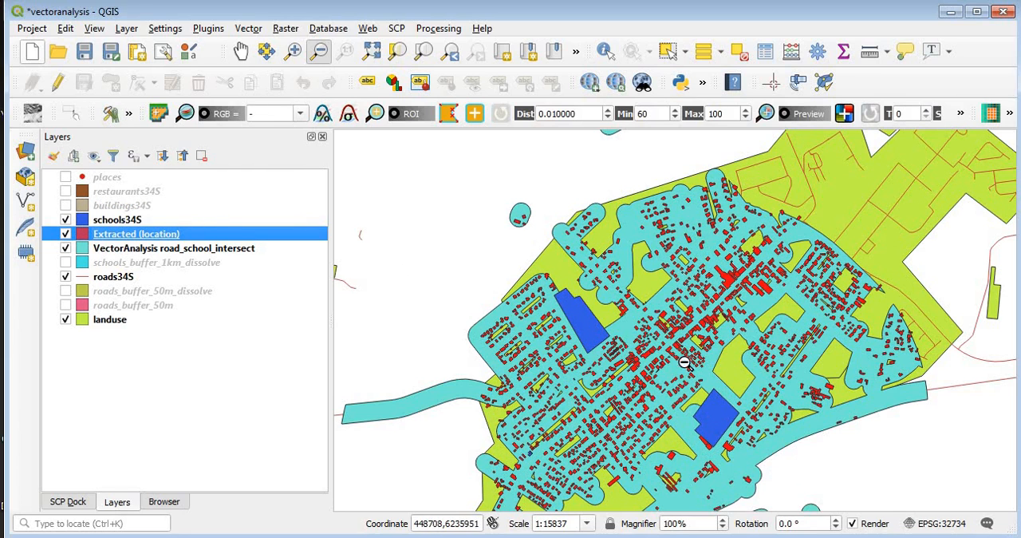
Step: Rename the Extracted (location) layer as welldefinedbuildings
right_click(200, 240)
left_click(239, 334)
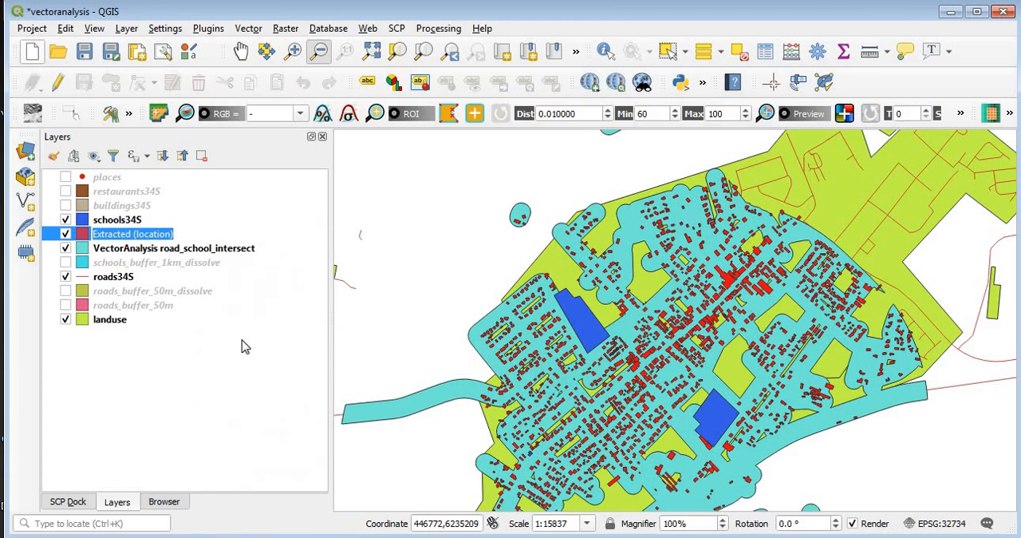
type("well")
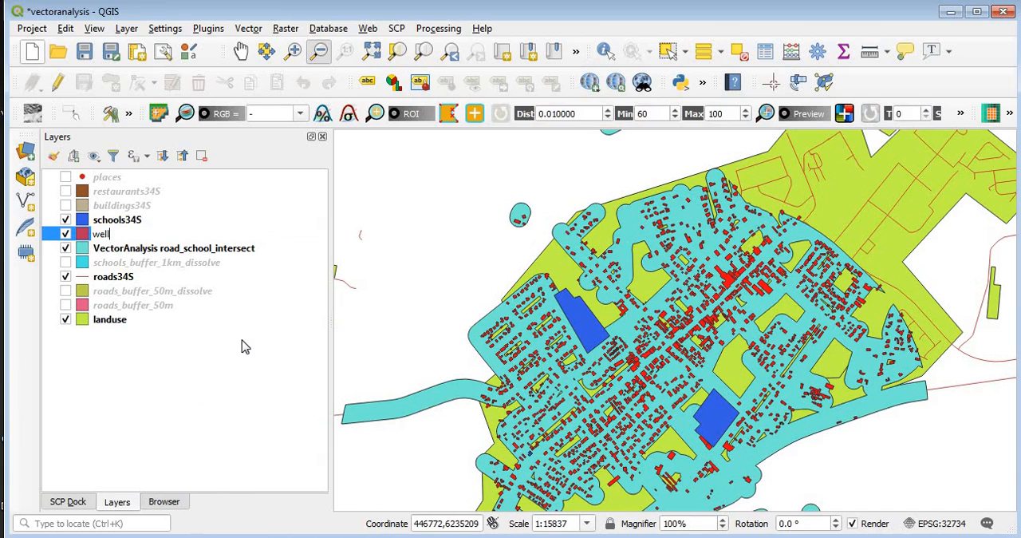
type("definedbuildings")
key("Return")
Step: Examine the welldefinedbuildings layer across both built-up parts of the road and school intersection area
left_click(240, 51)
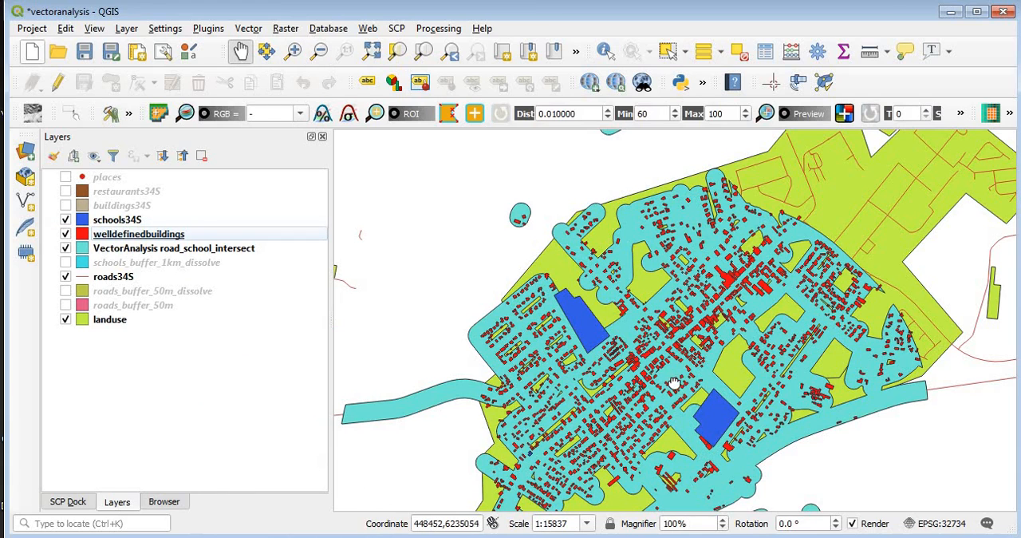
left_click_drag(654, 363, 611, 279)
left_click(319, 50)
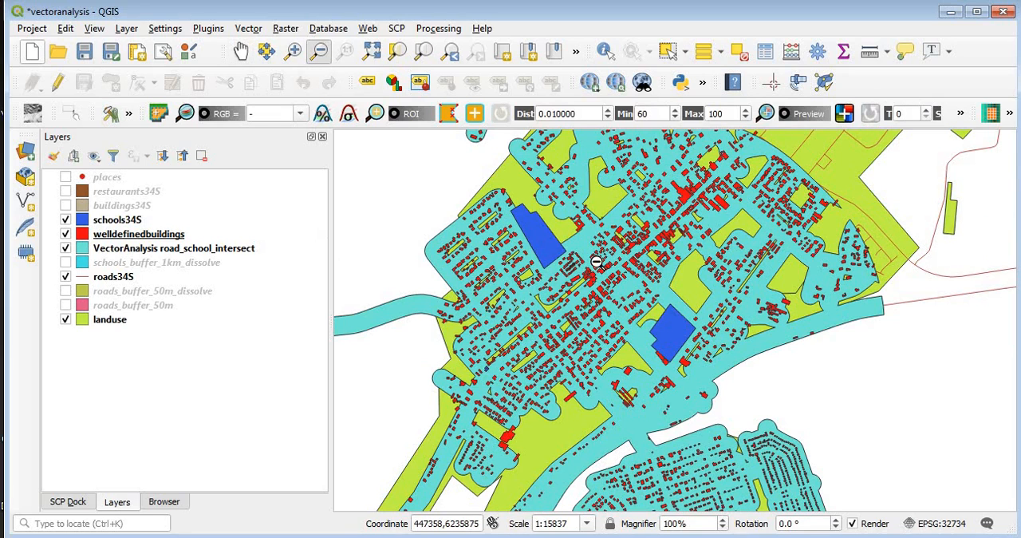
left_click(596, 261)
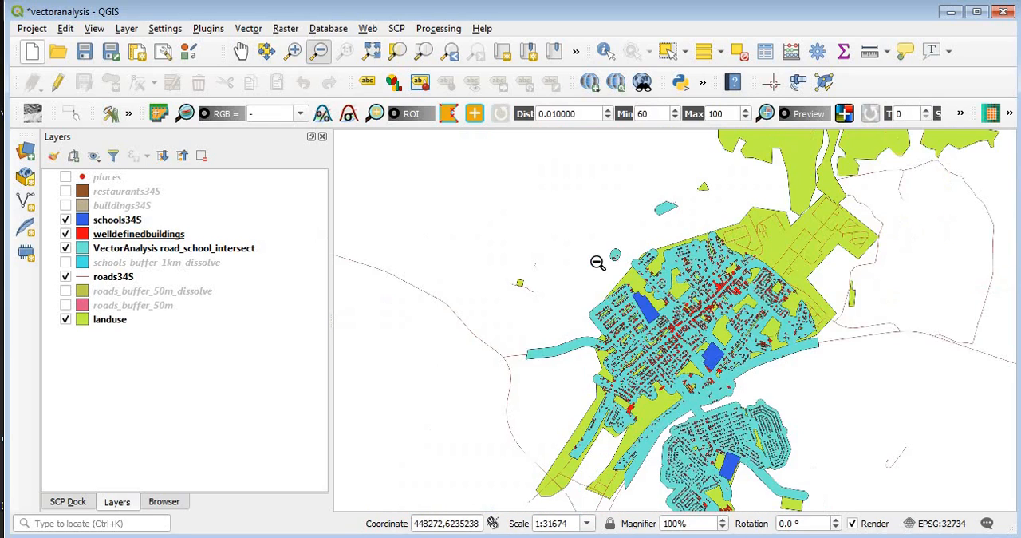
left_click(240, 51)
left_click_drag(679, 366, 612, 292)
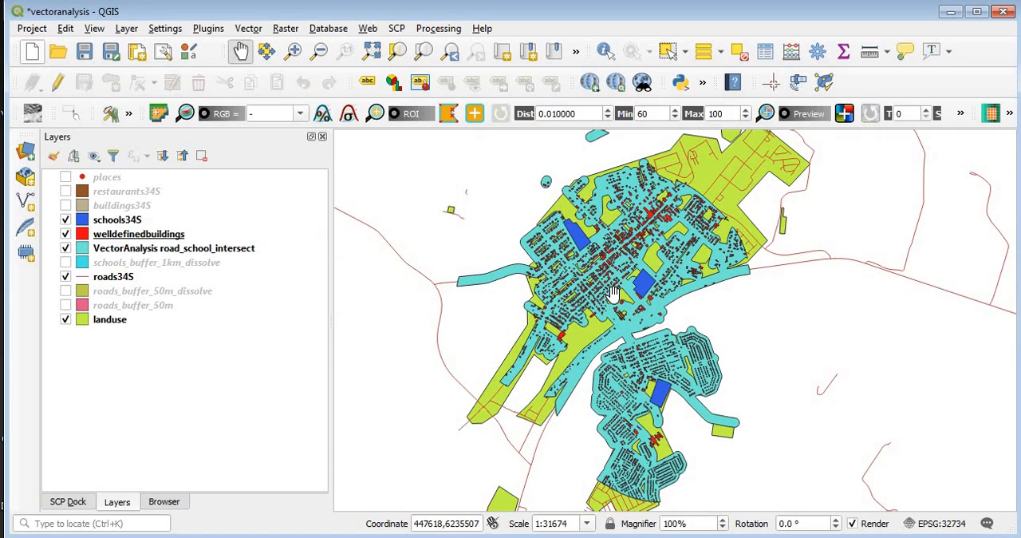